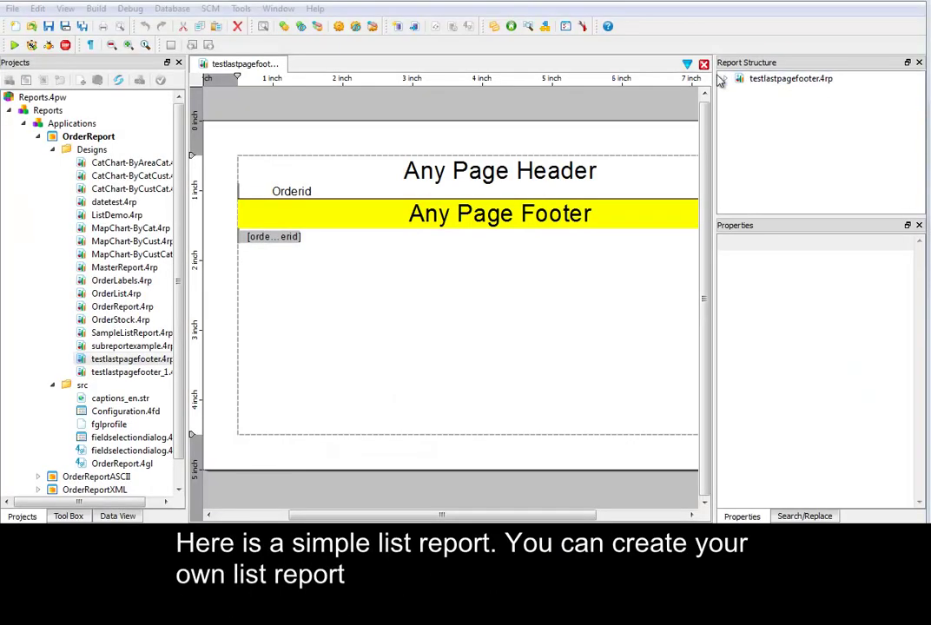
Expand the Report Structure tree from the page root down to OnEveryRow's table row.
{"action": "left_click", "coordinate": [726, 79]}
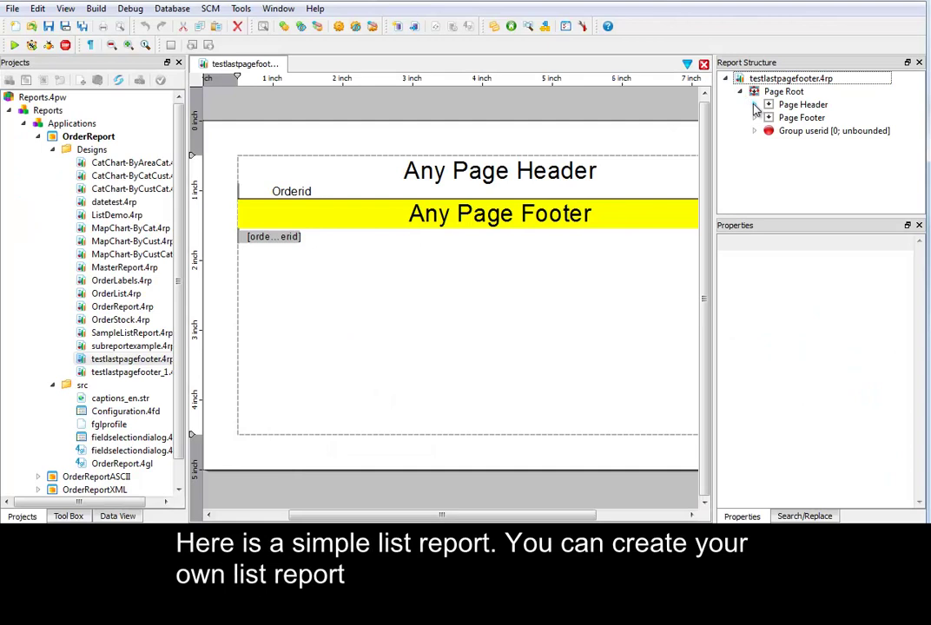
{"action": "left_click", "coordinate": [756, 131]}
{"action": "left_click", "coordinate": [783, 157]}
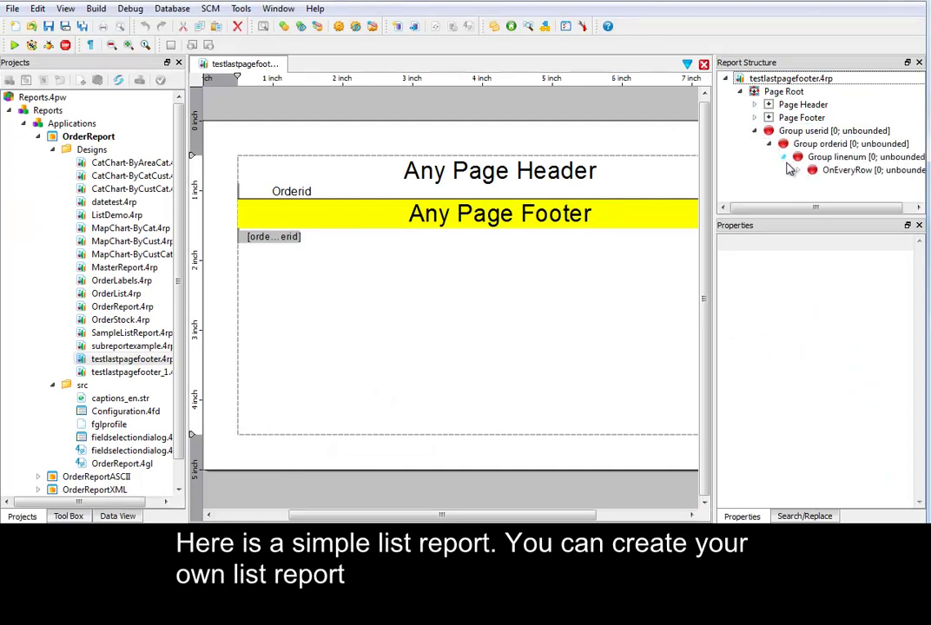
{"action": "left_click", "coordinate": [798, 170]}
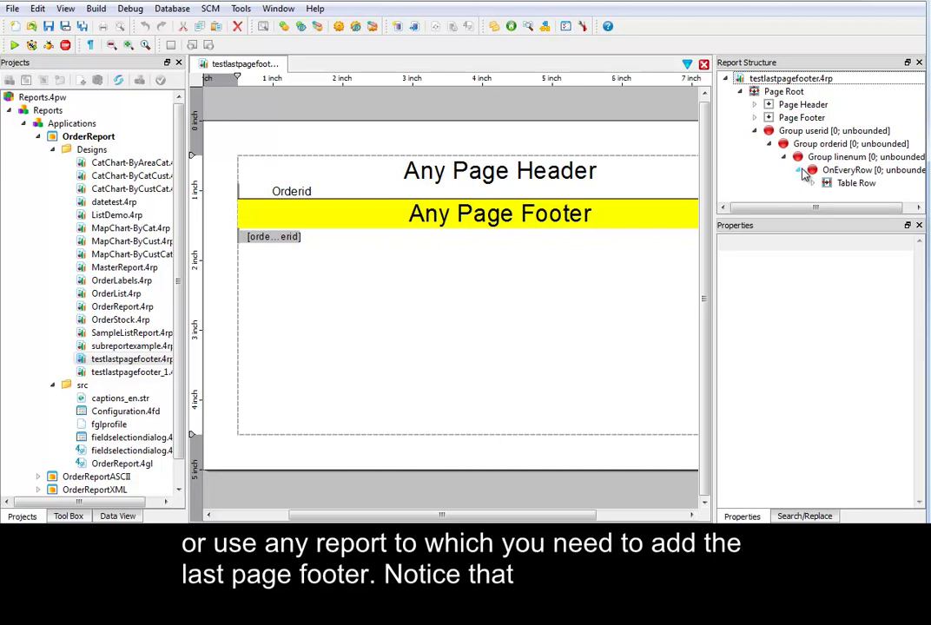
Select Page Footer and scroll its Properties down to Background Color.
{"action": "left_click", "coordinate": [808, 118]}
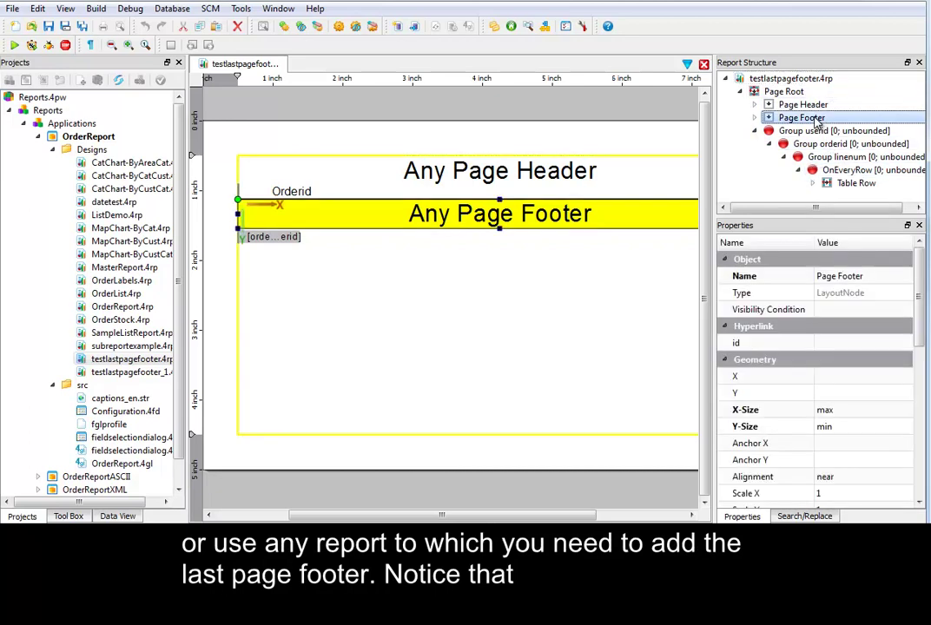
{"action": "scroll", "coordinate": [832, 261], "scroll_direction": "down", "scroll_amount": 2}
{"action": "scroll", "coordinate": [834, 271], "scroll_direction": "down", "scroll_amount": 1}
{"action": "scroll", "coordinate": [835, 277], "scroll_direction": "down", "scroll_amount": 2}
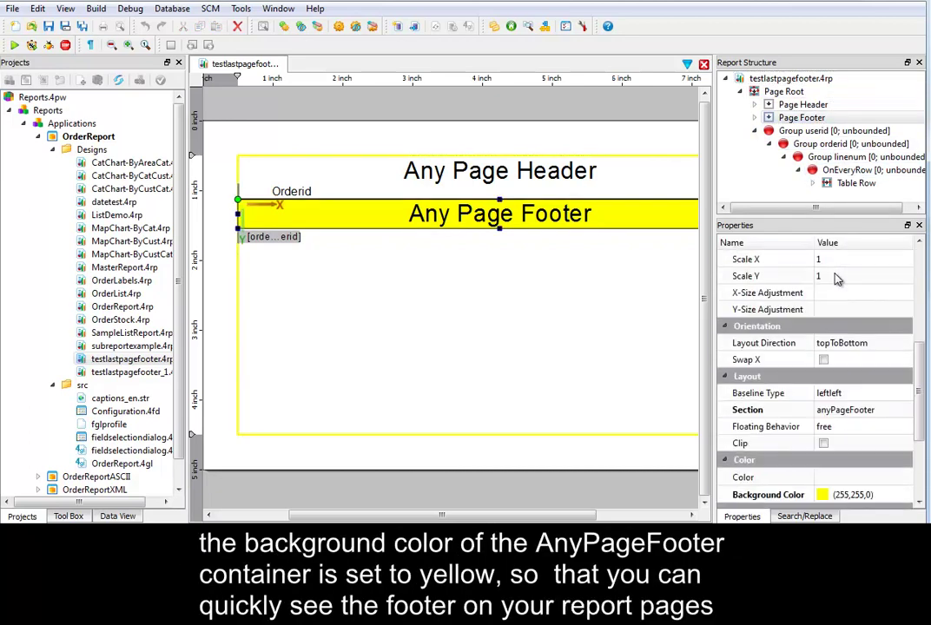
{"action": "scroll", "coordinate": [836, 278], "scroll_direction": "down", "scroll_amount": 1}
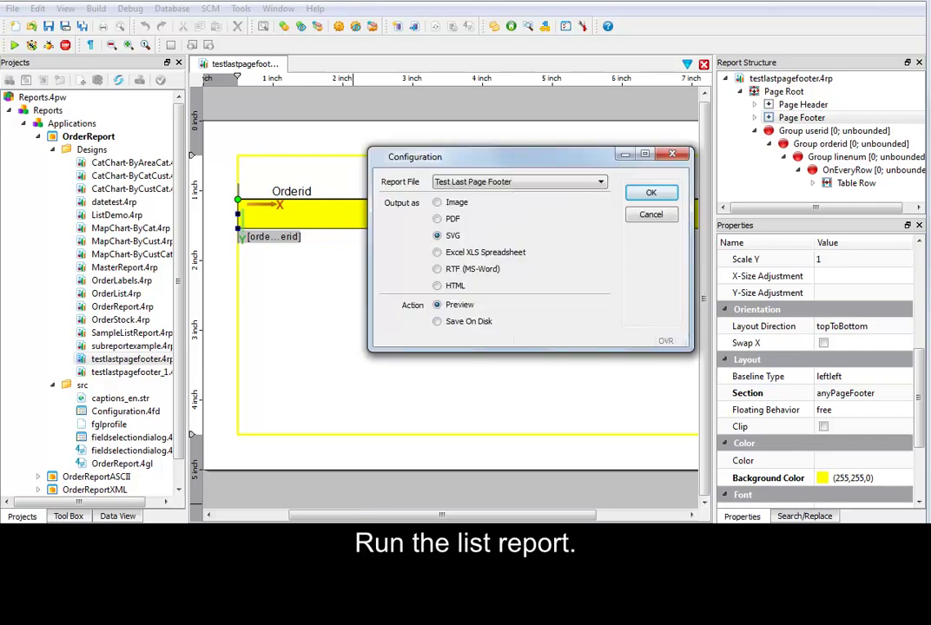
Accept the run configuration and jump to the preview's last page, page 4 of 4.
{"action": "left_click", "coordinate": [651, 195]}
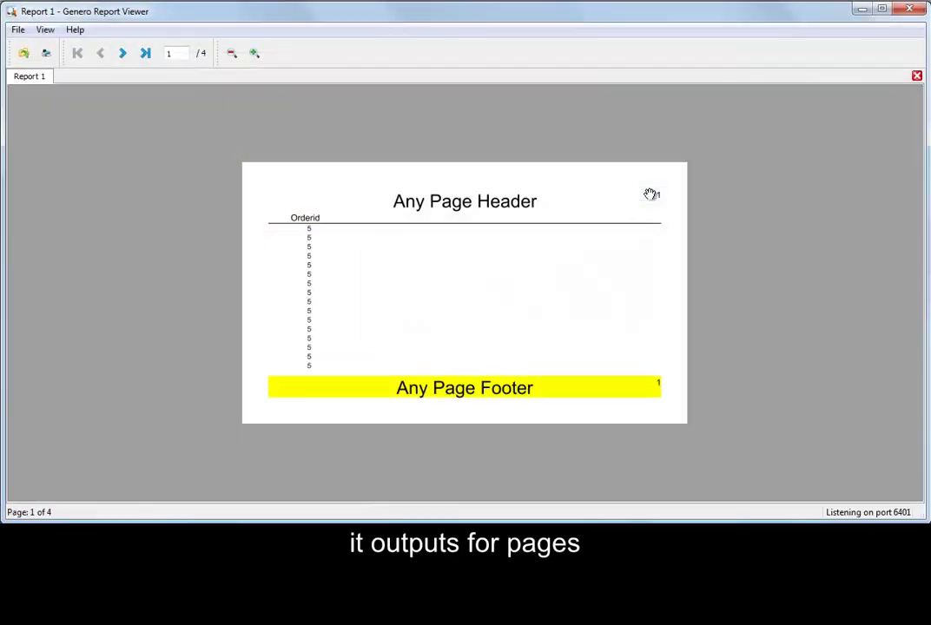
{"action": "left_click", "coordinate": [146, 54]}
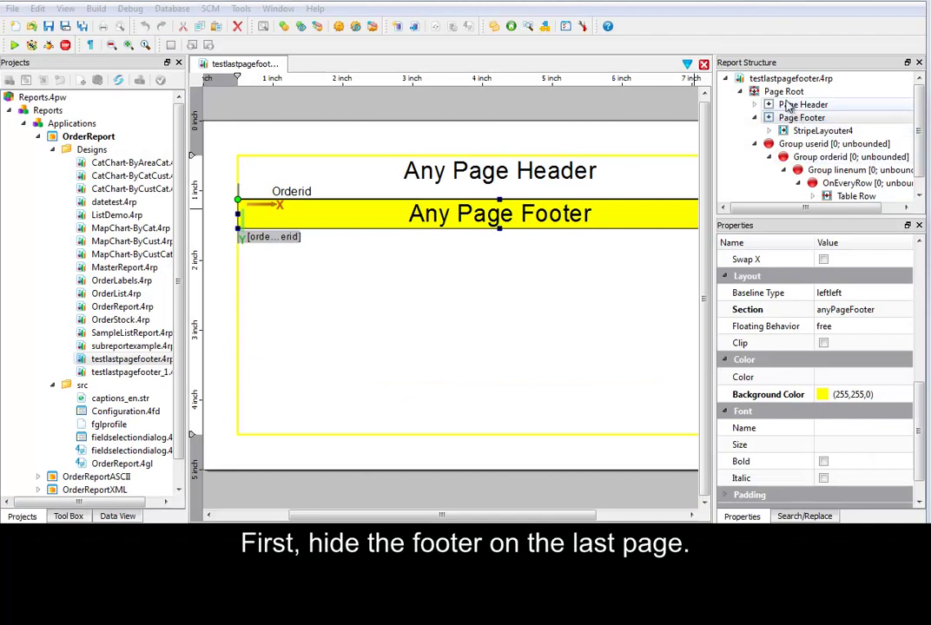
Enable Hide Page Footer On Last Page on Page Root and save the design.
{"action": "left_click", "coordinate": [784, 92]}
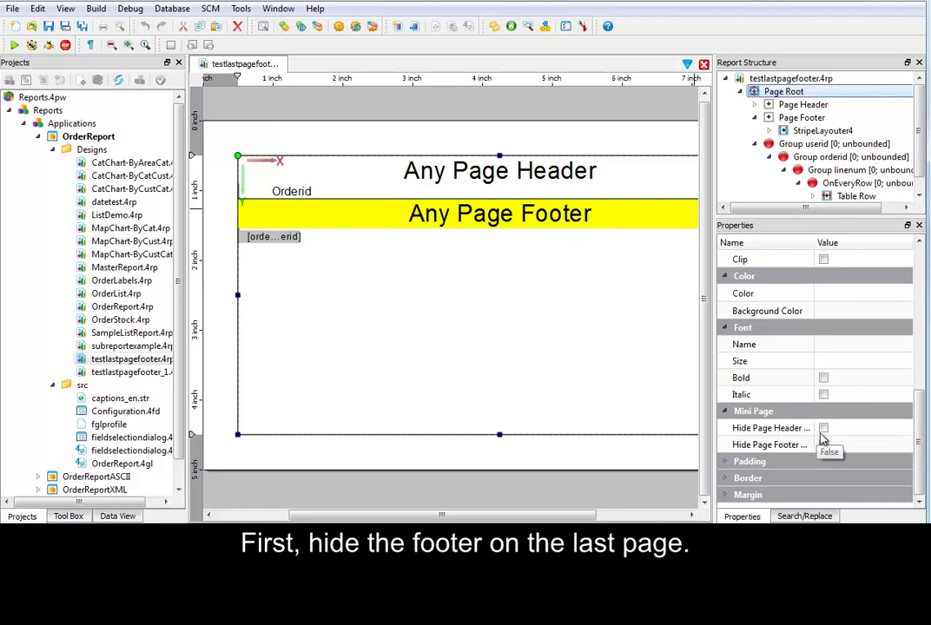
{"action": "left_click_drag", "start_coordinate": [710, 436], "coordinate": [637, 425]}
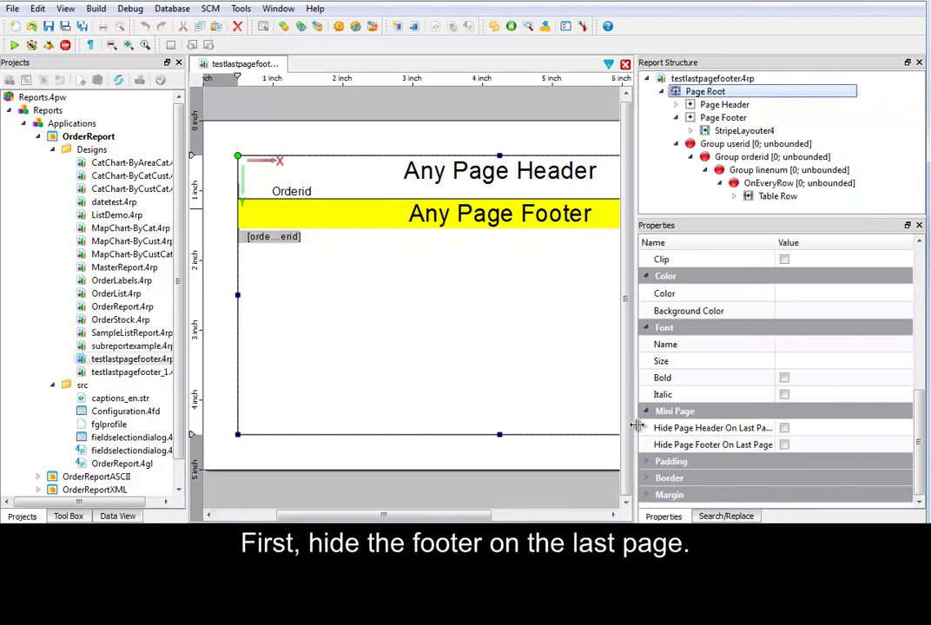
{"action": "left_click", "coordinate": [786, 445]}
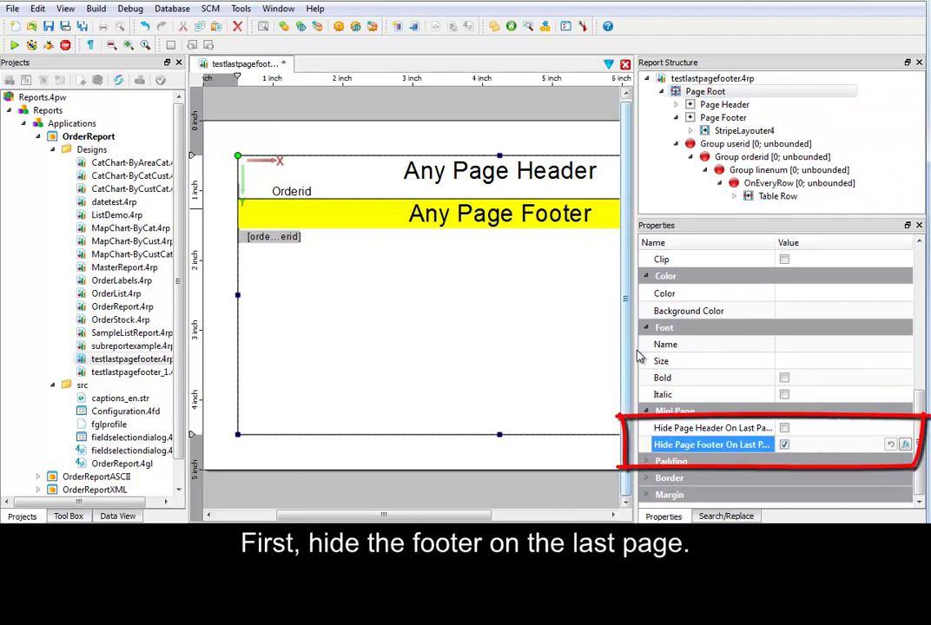
{"action": "left_click_drag", "start_coordinate": [637, 356], "coordinate": [706, 347]}
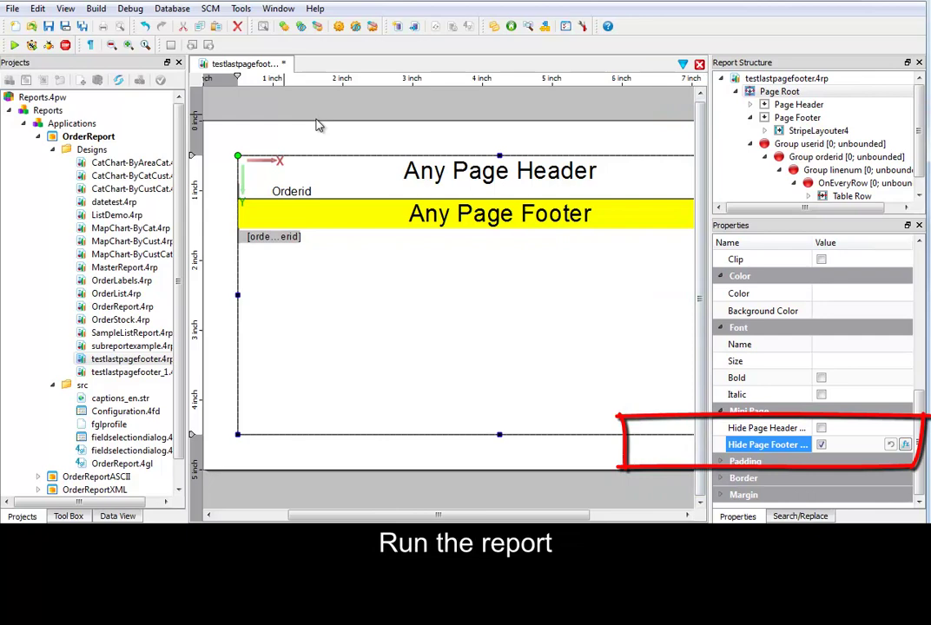
{"action": "left_click", "coordinate": [49, 27]}
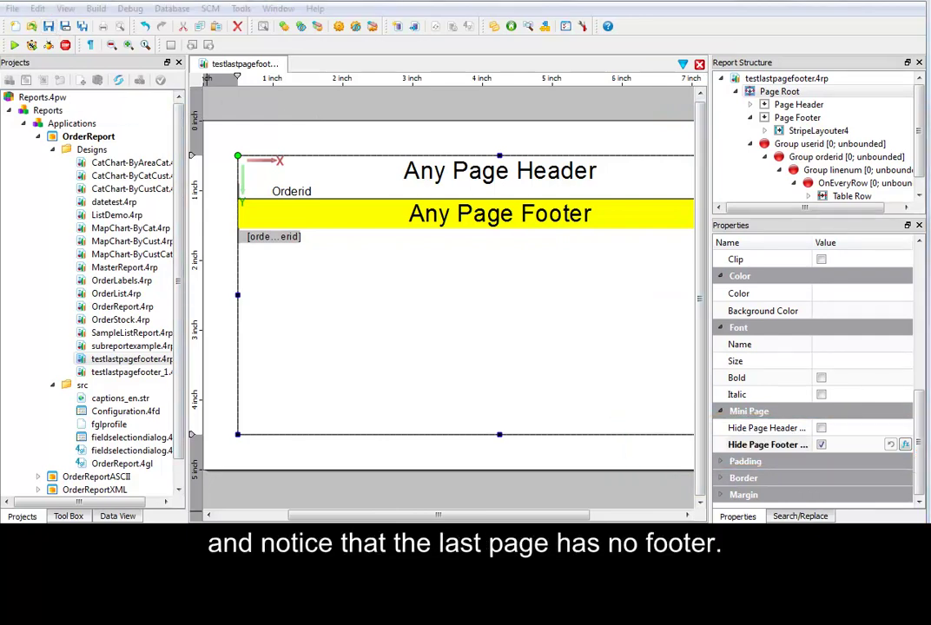
Rerun the preview and show page 4 of 4, now without a footer.
{"action": "key", "text": "ctrl+r"}
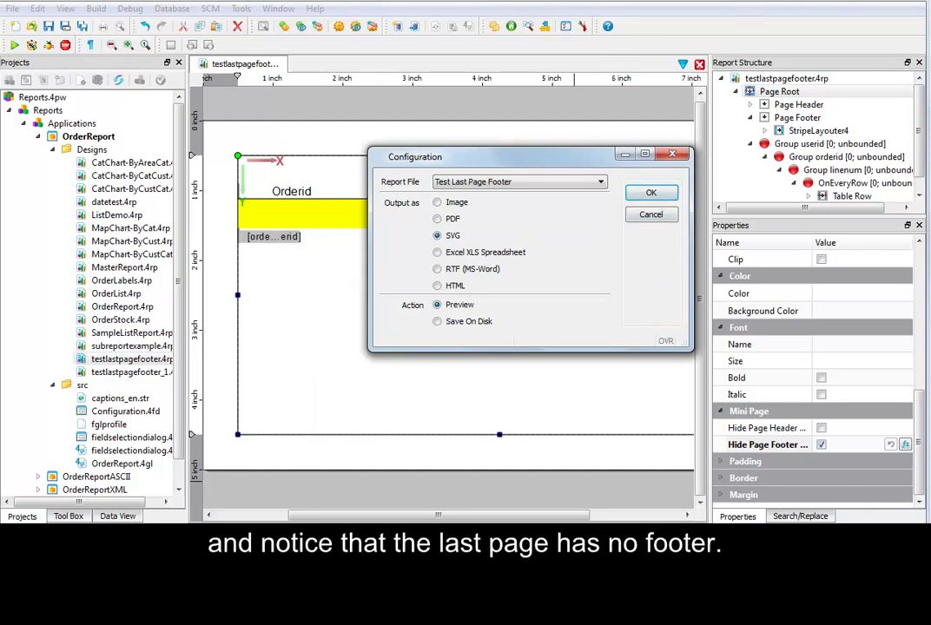
{"action": "key", "text": "Return"}
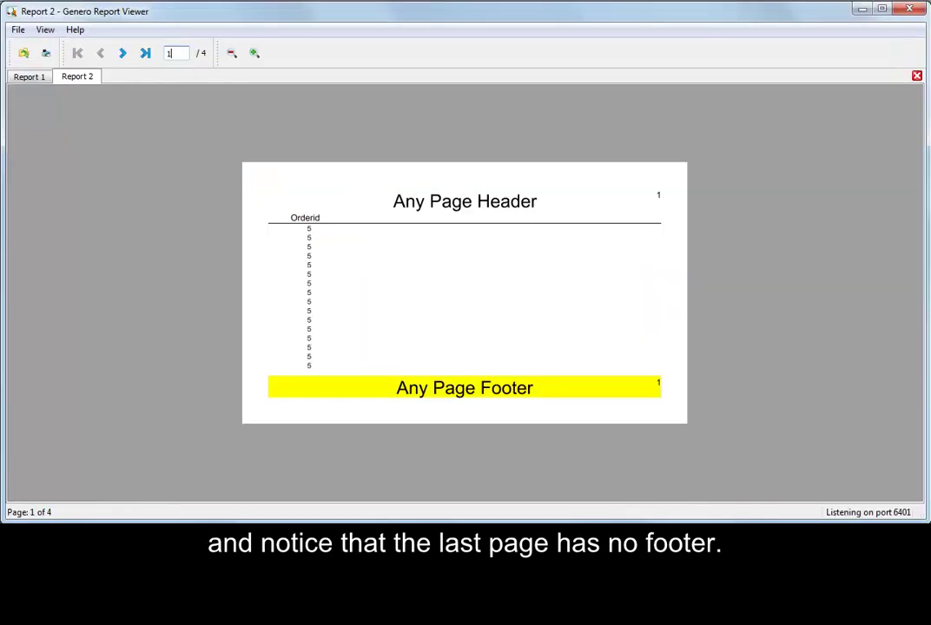
{"action": "left_click", "coordinate": [146, 54]}
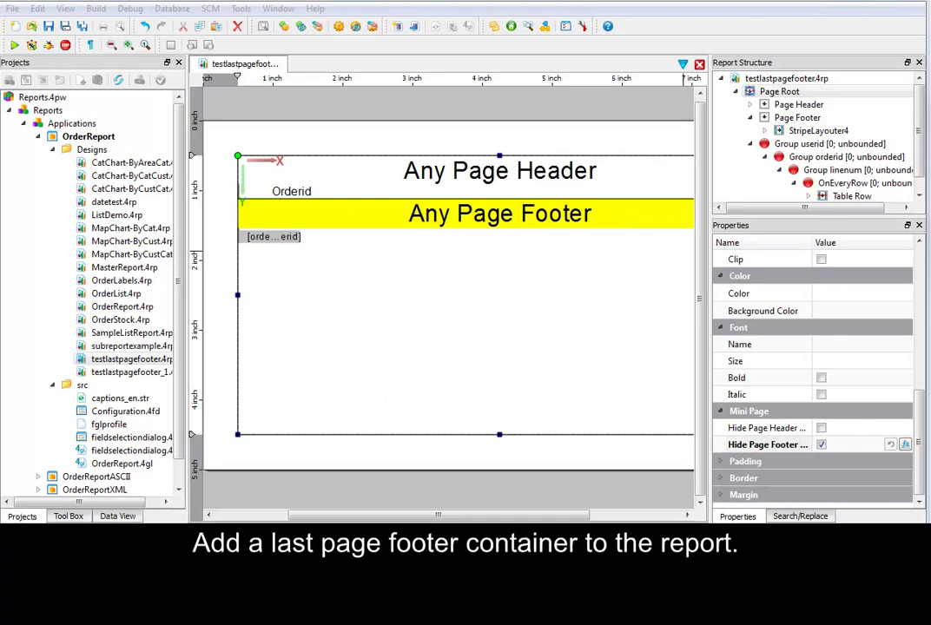
Collapse the tree branches and add a Vertical Box layout node under Page Root.
{"action": "left_click", "coordinate": [750, 118]}
{"action": "left_click", "coordinate": [751, 131]}
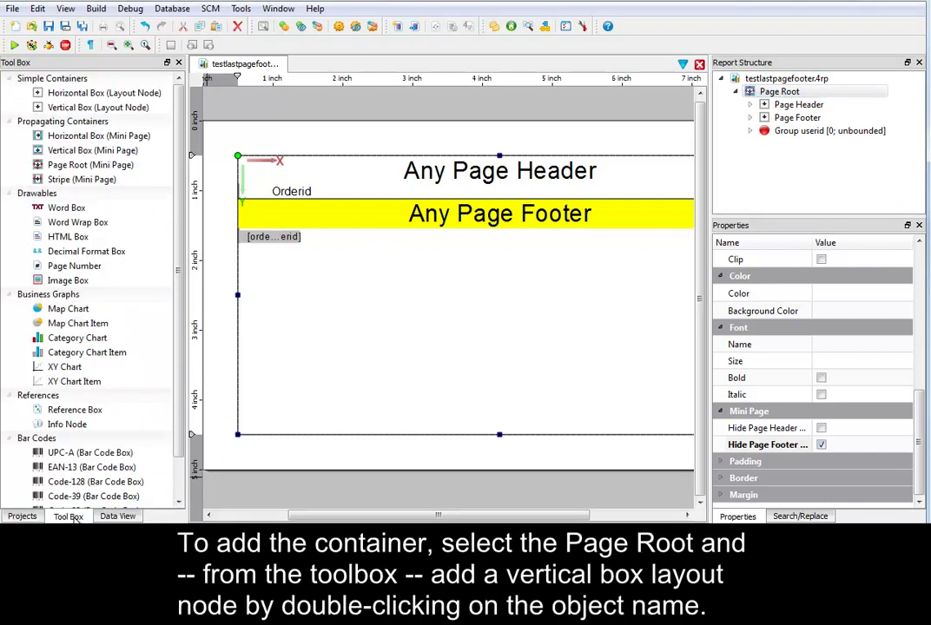
{"action": "double_click", "coordinate": [85, 110]}
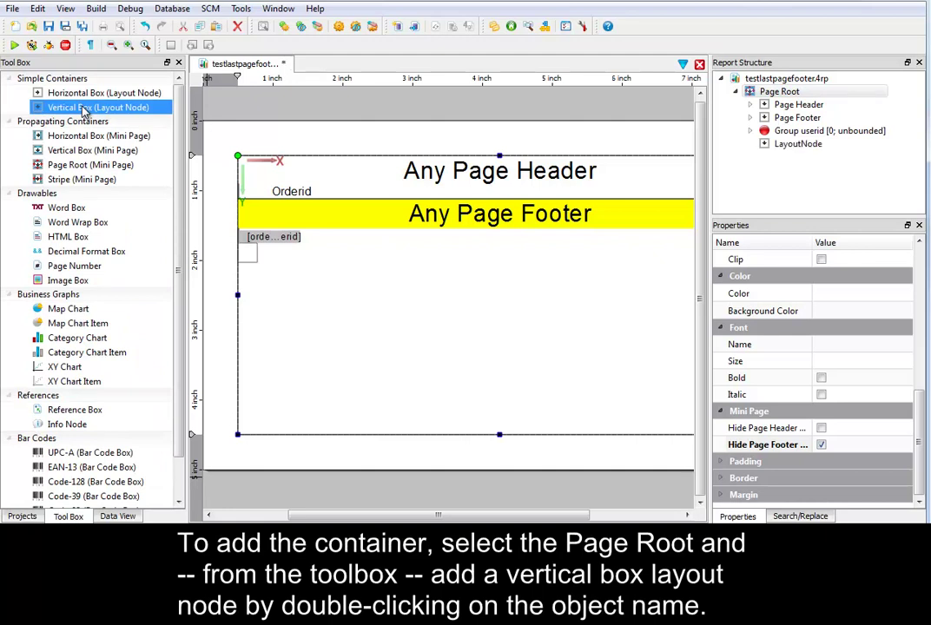
{"action": "left_click", "coordinate": [815, 146]}
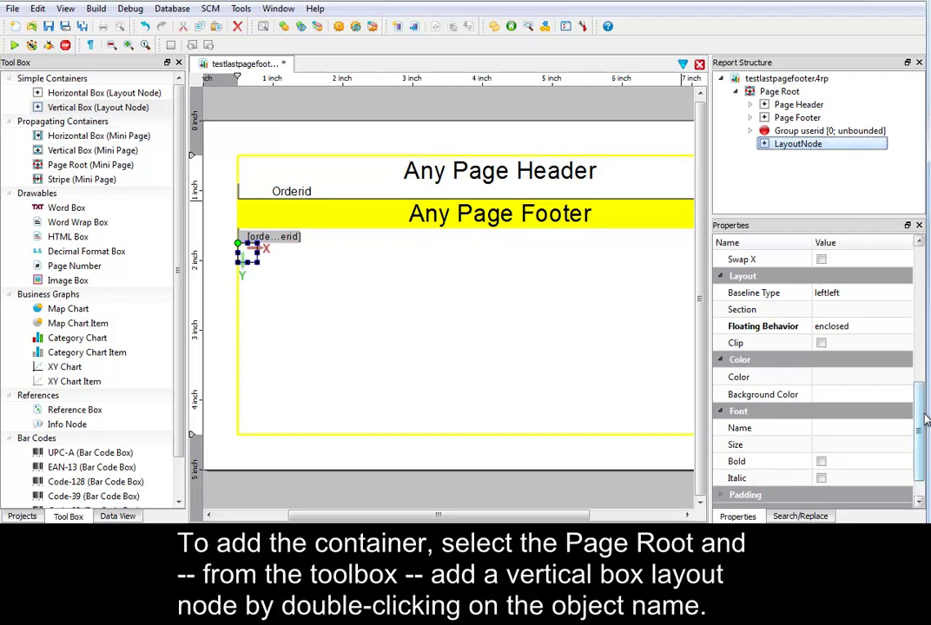
{"action": "left_click_drag", "start_coordinate": [926, 420], "coordinate": [922, 291]}
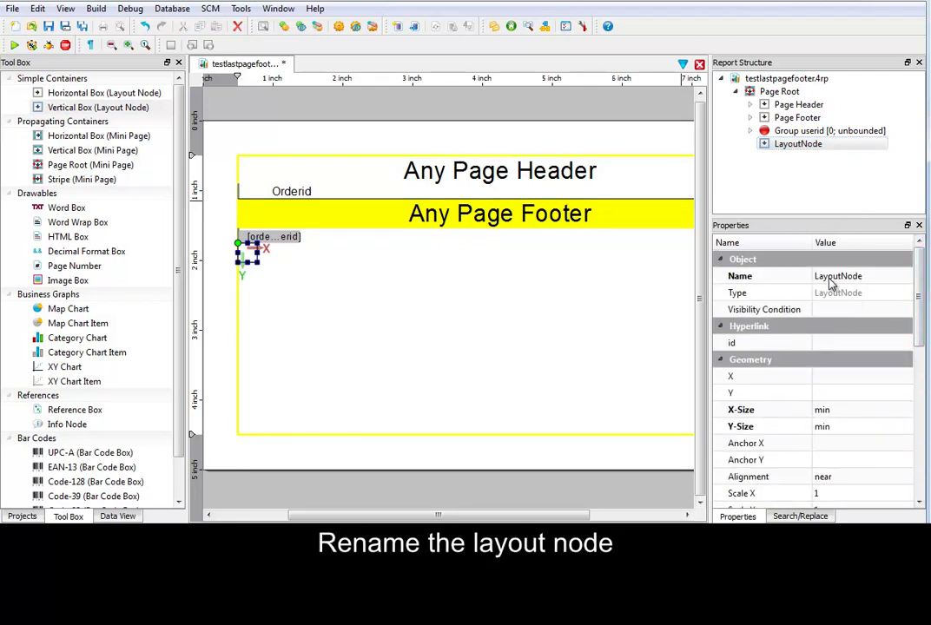
Rename the new layout node 'Last Page Footer' and set its Anchor Y to 1.
{"action": "left_click", "coordinate": [830, 278]}
{"action": "type", "text": "L"}
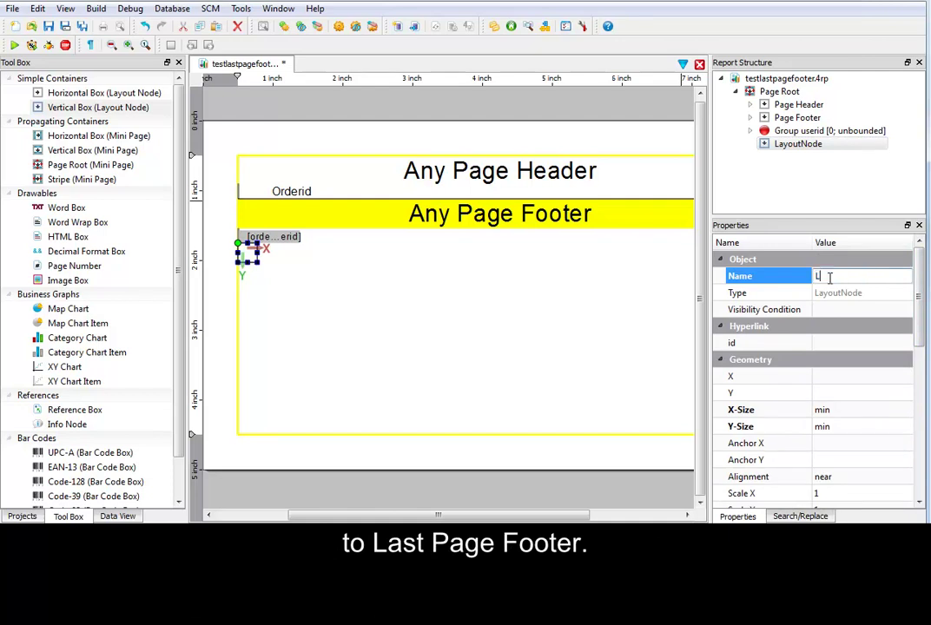
{"action": "type", "text": "ast Page Fo"}
{"action": "type", "text": "oter"}
{"action": "left_click", "coordinate": [830, 460]}
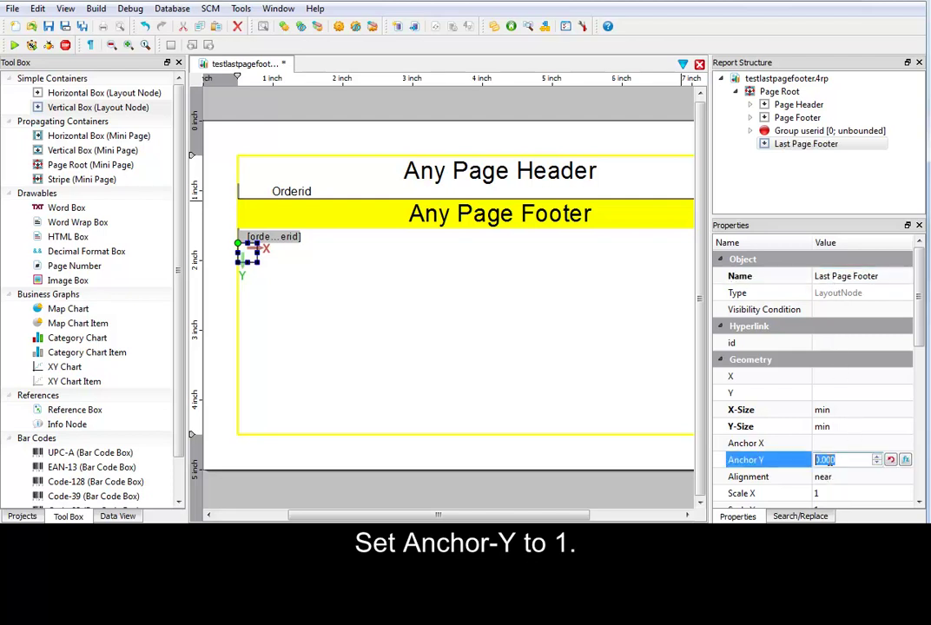
{"action": "type", "text": "1"}
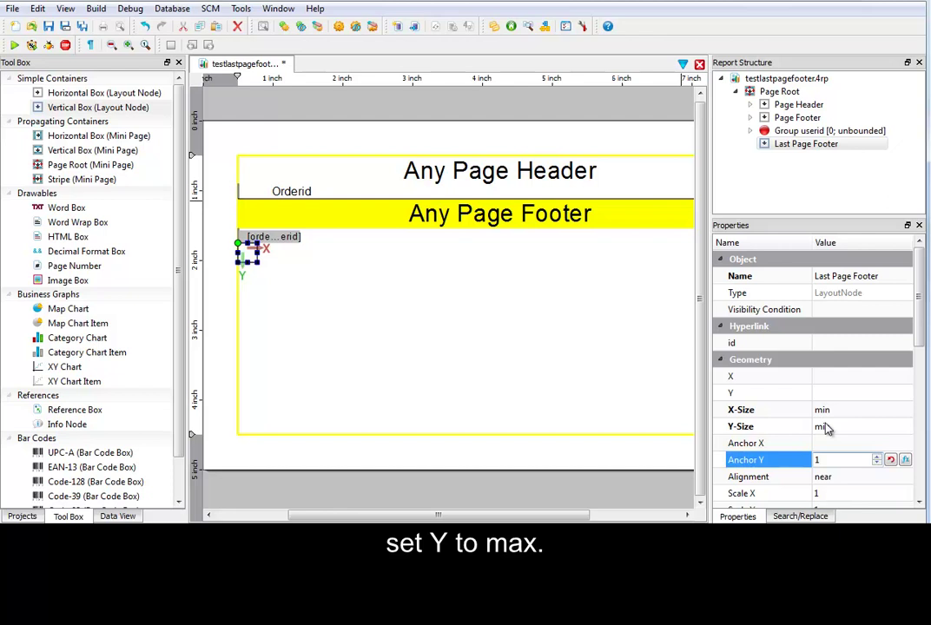
Set the footer's Y to max, X-Size to max and Y-Size to 30.
{"action": "left_click", "coordinate": [822, 394]}
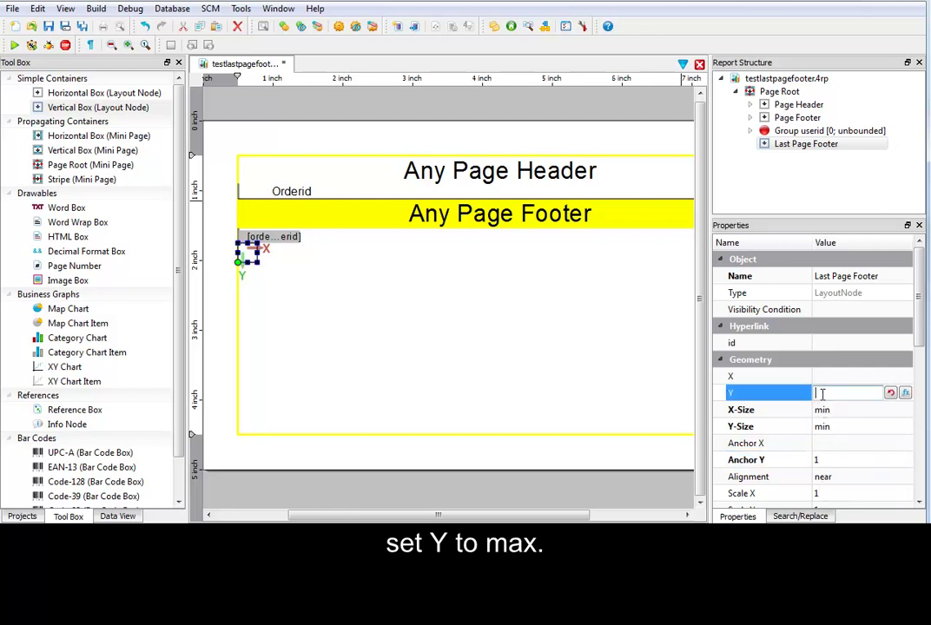
{"action": "type", "text": "max"}
{"action": "key", "text": "Return"}
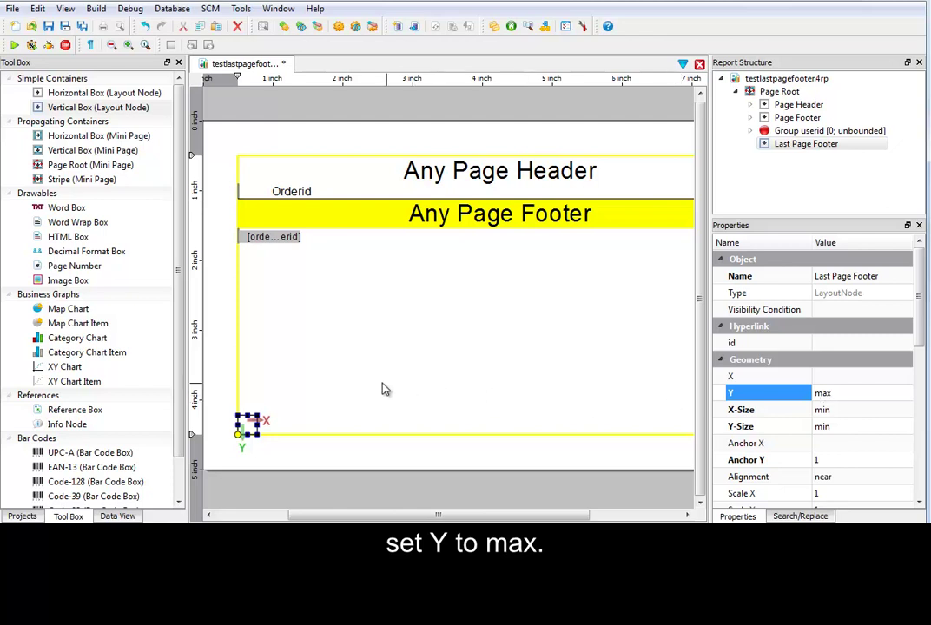
{"action": "left_click", "coordinate": [832, 410]}
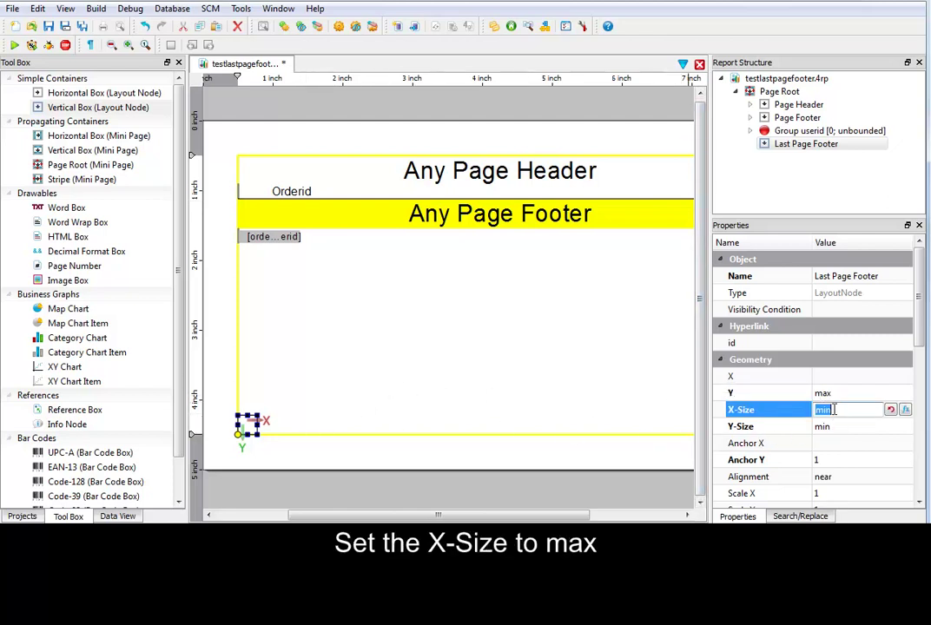
{"action": "type", "text": "max"}
{"action": "key", "text": "Return"}
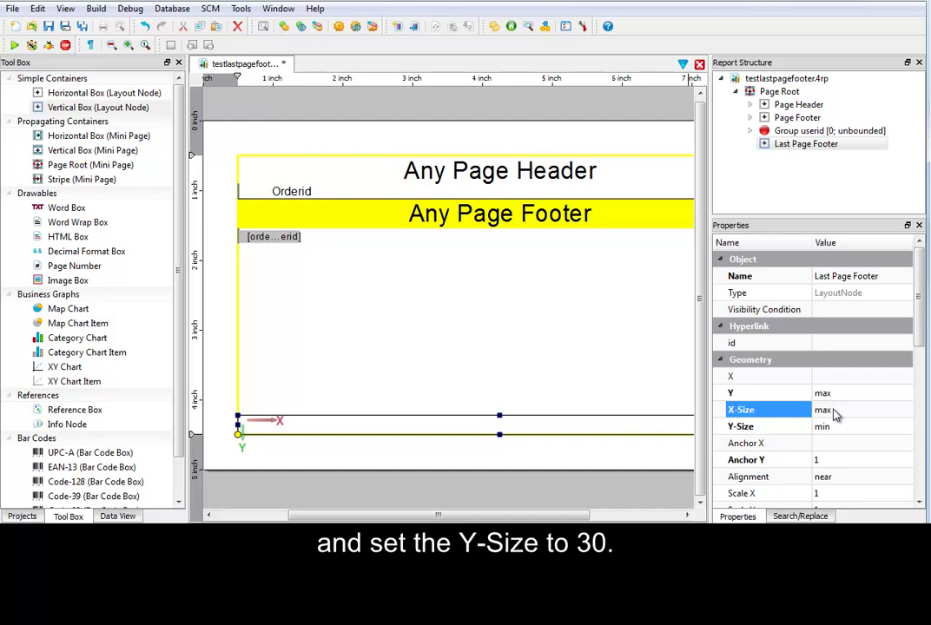
{"action": "left_click", "coordinate": [836, 425]}
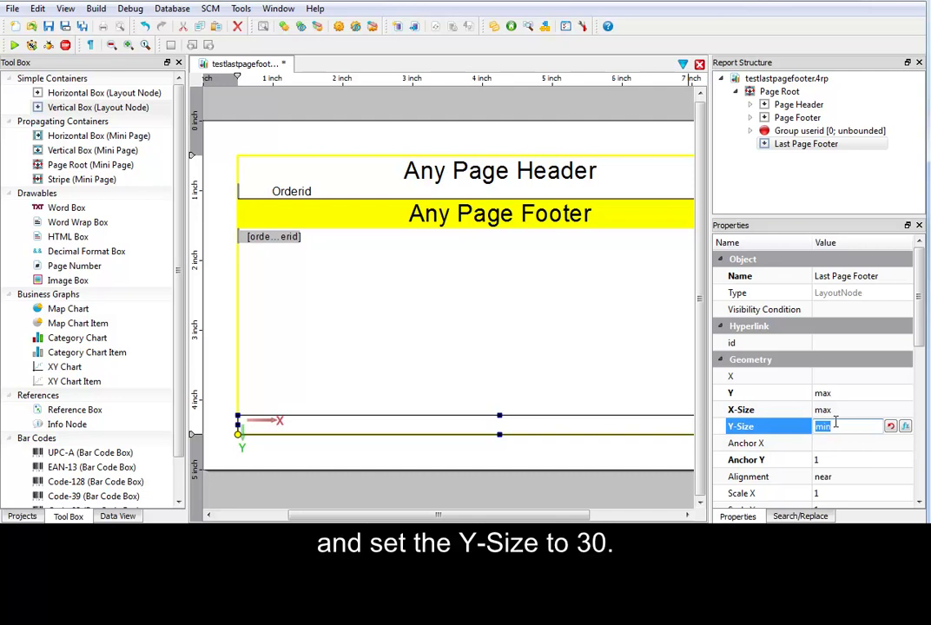
{"action": "type", "text": "30"}
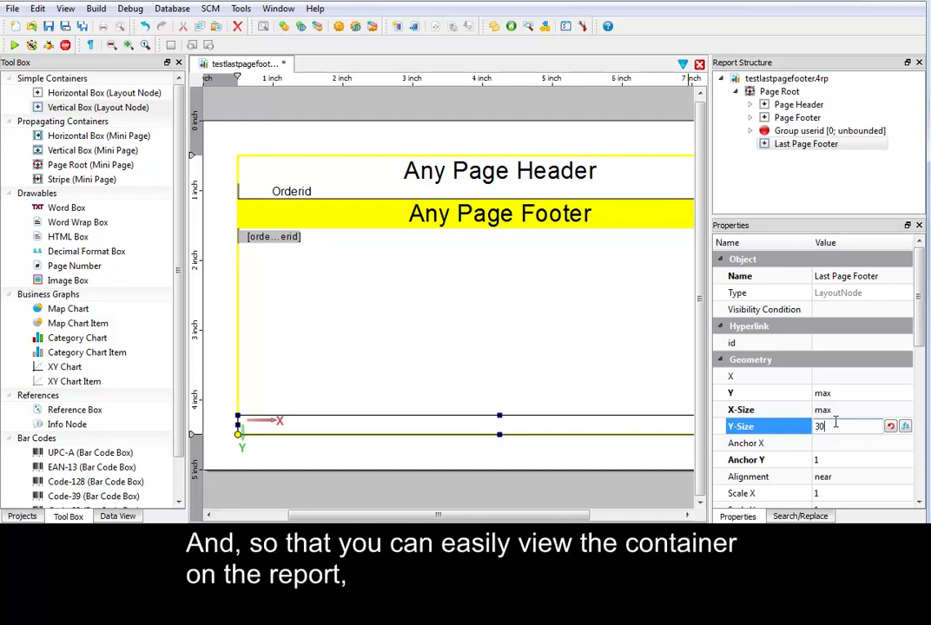
{"action": "key", "text": "Return"}
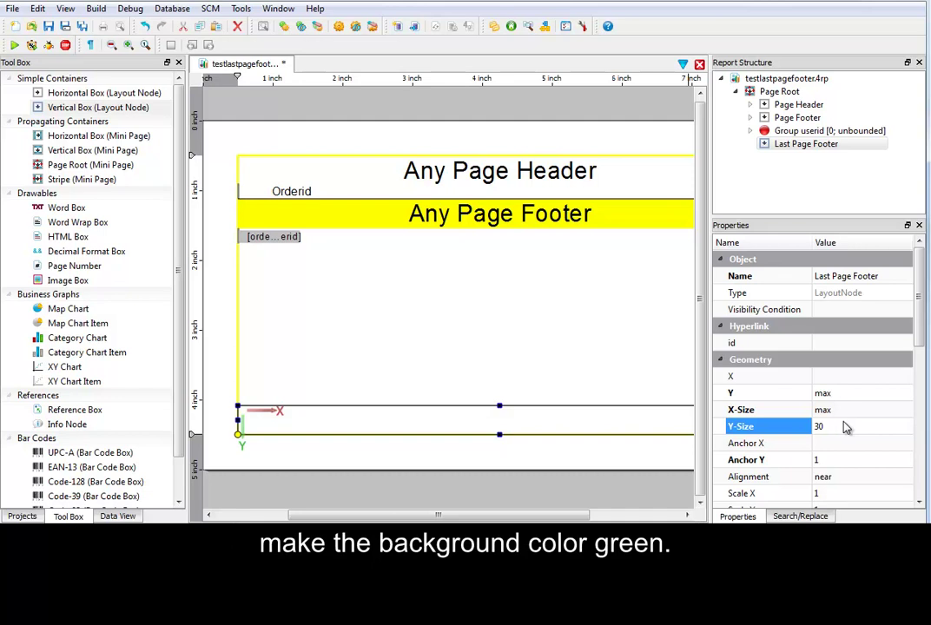
Set the Last Page Footer background color to bright green (85,255,0).
{"action": "scroll", "coordinate": [858, 429], "scroll_direction": "down", "scroll_amount": 1}
{"action": "scroll", "coordinate": [856, 428], "scroll_direction": "down", "scroll_amount": 2}
{"action": "scroll", "coordinate": [851, 434], "scroll_direction": "down", "scroll_amount": 2}
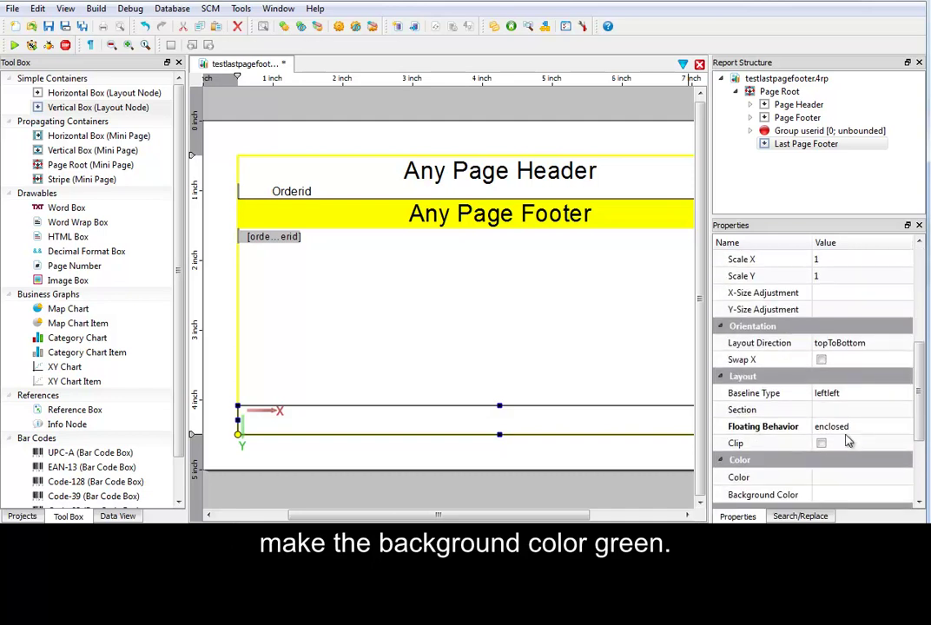
{"action": "left_click", "coordinate": [869, 495]}
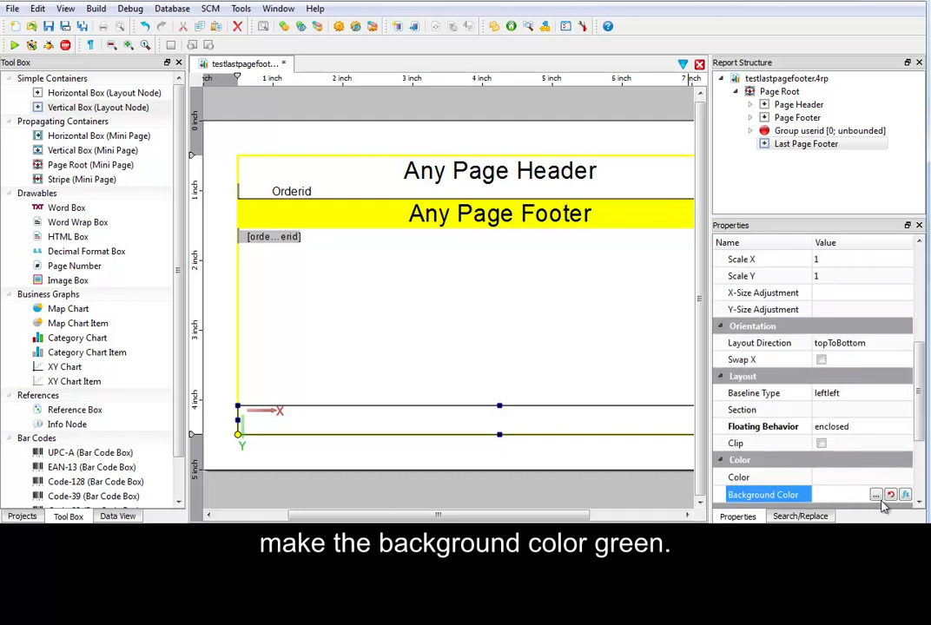
{"action": "left_click", "coordinate": [878, 495]}
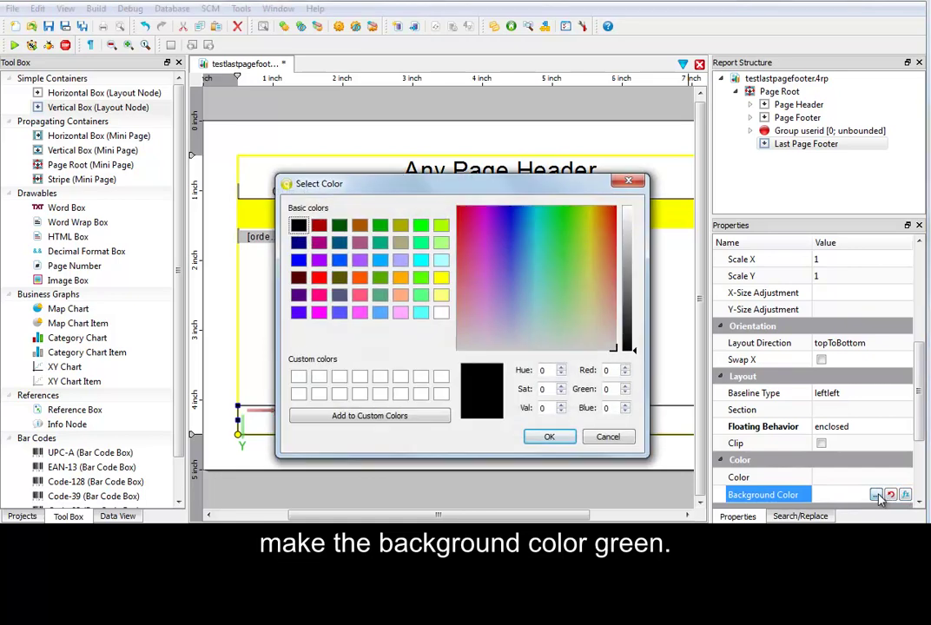
{"action": "left_click", "coordinate": [422, 277]}
{"action": "left_click", "coordinate": [561, 438]}
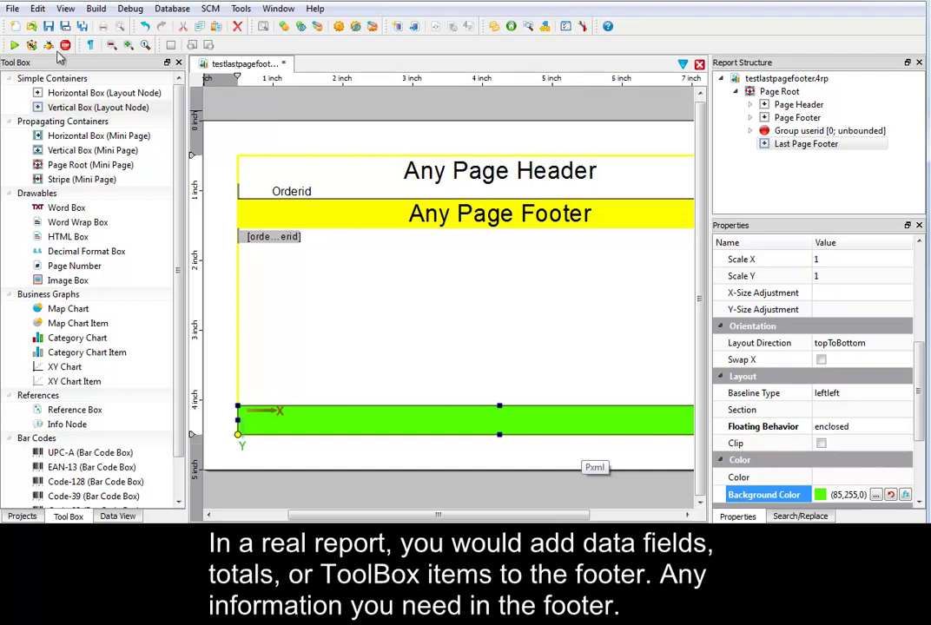
Save the design and run the Test Last Page Footer SVG preview.
{"action": "left_click", "coordinate": [49, 27]}
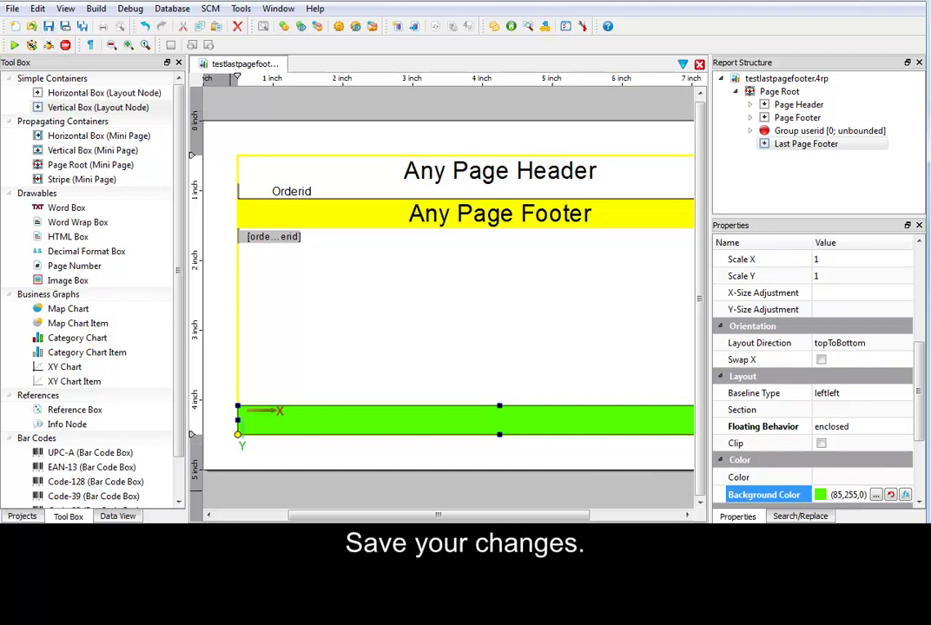
{"action": "key", "text": "ctrl+r"}
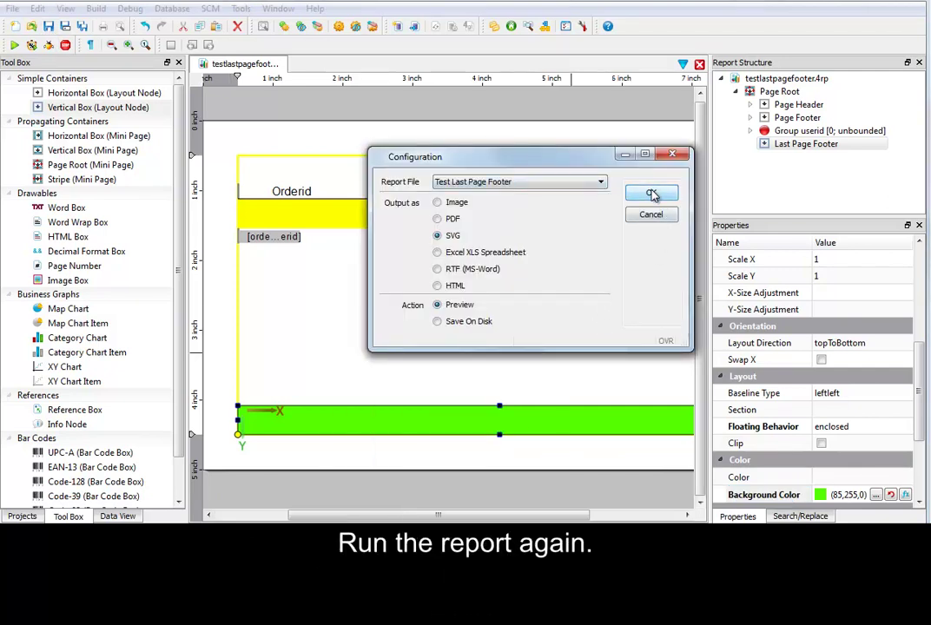
{"action": "left_click", "coordinate": [653, 195]}
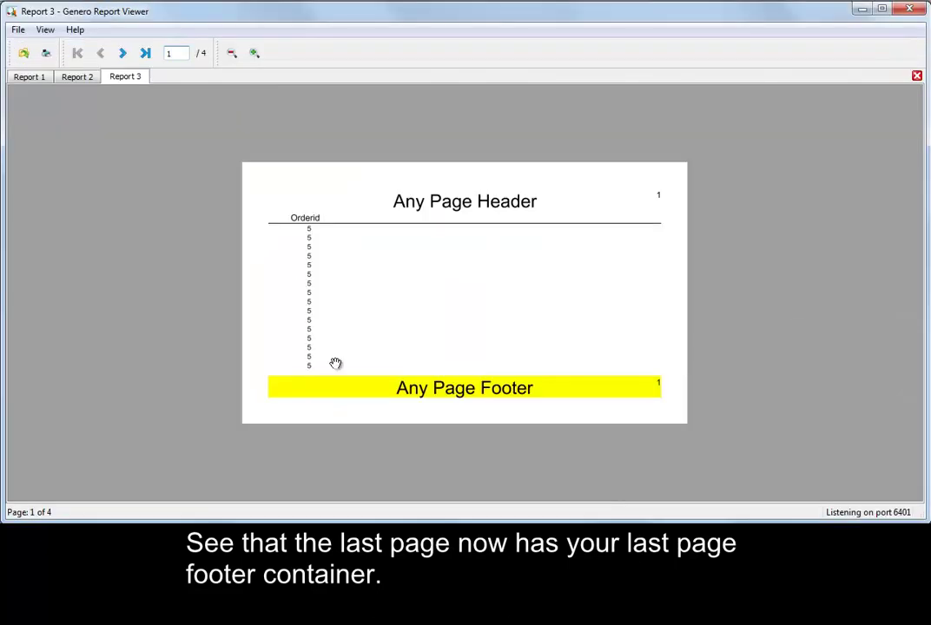
Page through the preview to page 4 of 4, showing the green footer band.
{"action": "left_click", "coordinate": [125, 55]}
{"action": "left_click", "coordinate": [125, 54]}
{"action": "left_click", "coordinate": [124, 54]}
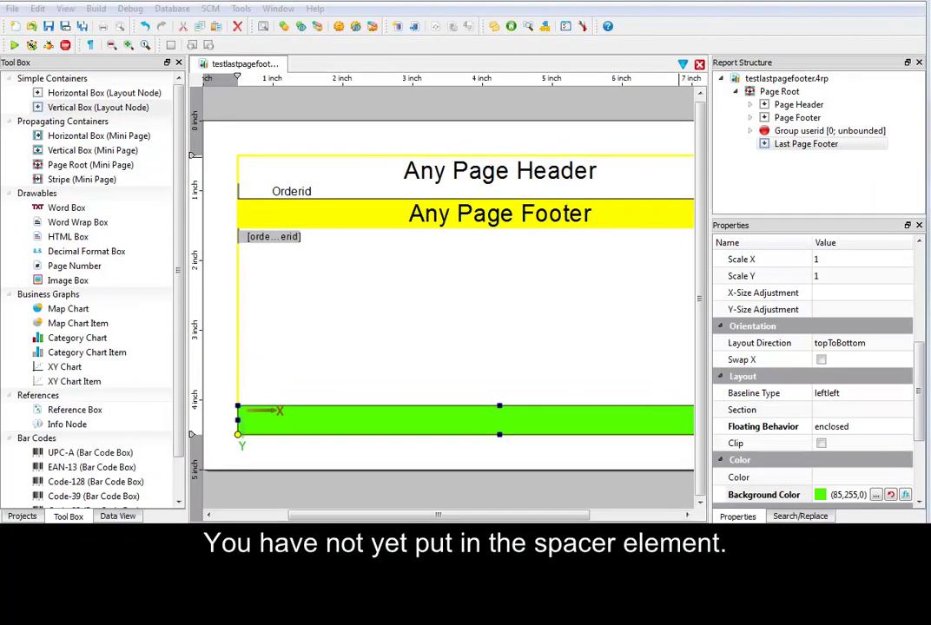
Set the Last Page Footer height to 80, save, and rerun the report with F5.
{"action": "left_click_drag", "start_coordinate": [634, 429], "coordinate": [634, 426]}
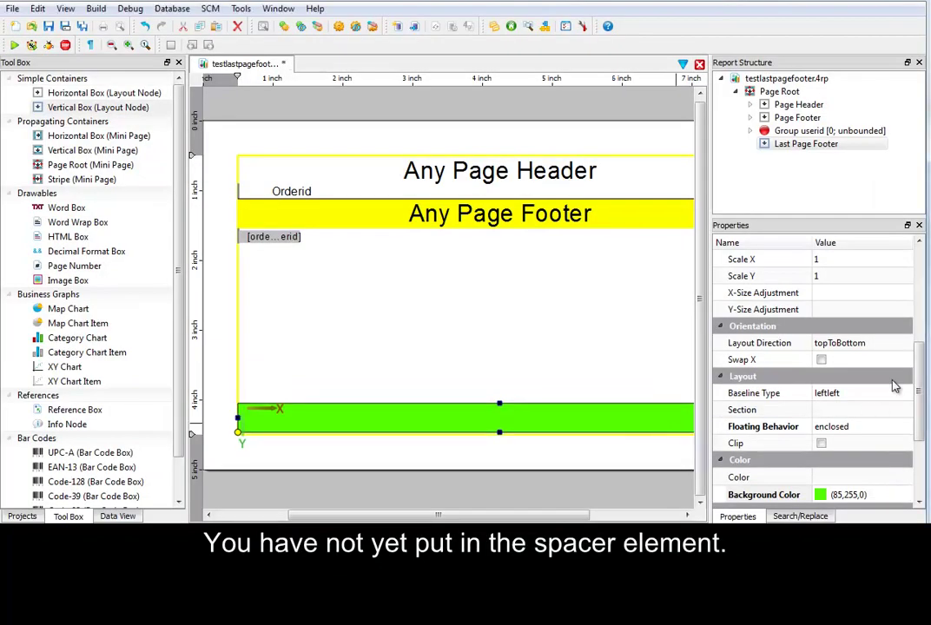
{"action": "scroll", "coordinate": [894, 386], "scroll_direction": "up", "scroll_amount": 3}
{"action": "left_click", "coordinate": [824, 315]}
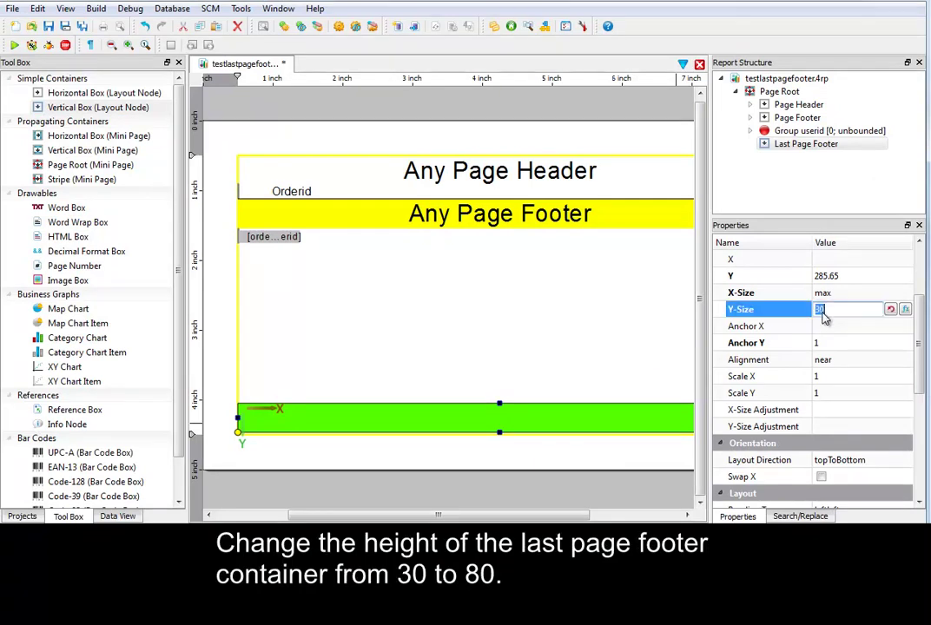
{"action": "type", "text": "80"}
{"action": "key", "text": "Return"}
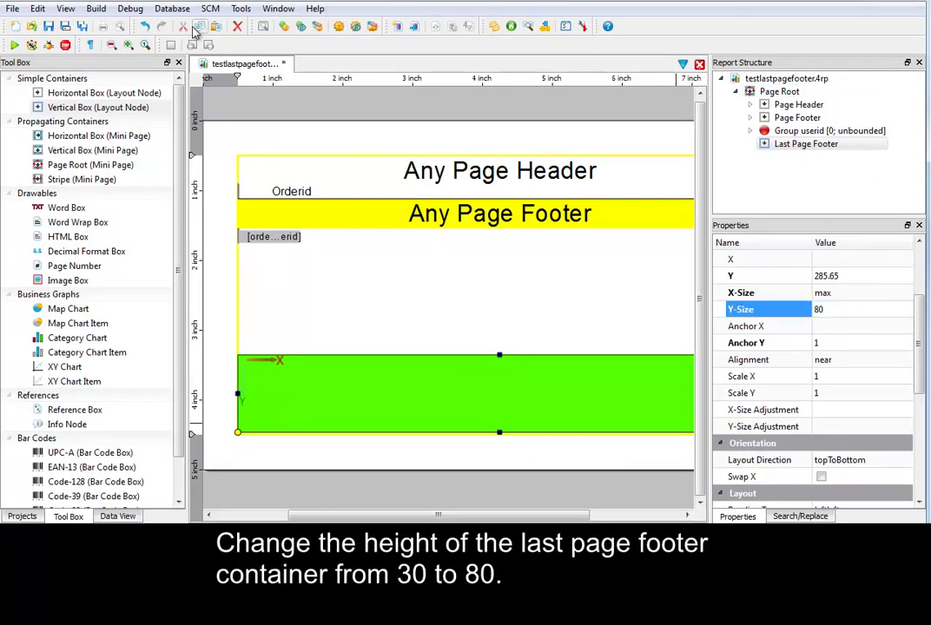
{"action": "left_click", "coordinate": [49, 27]}
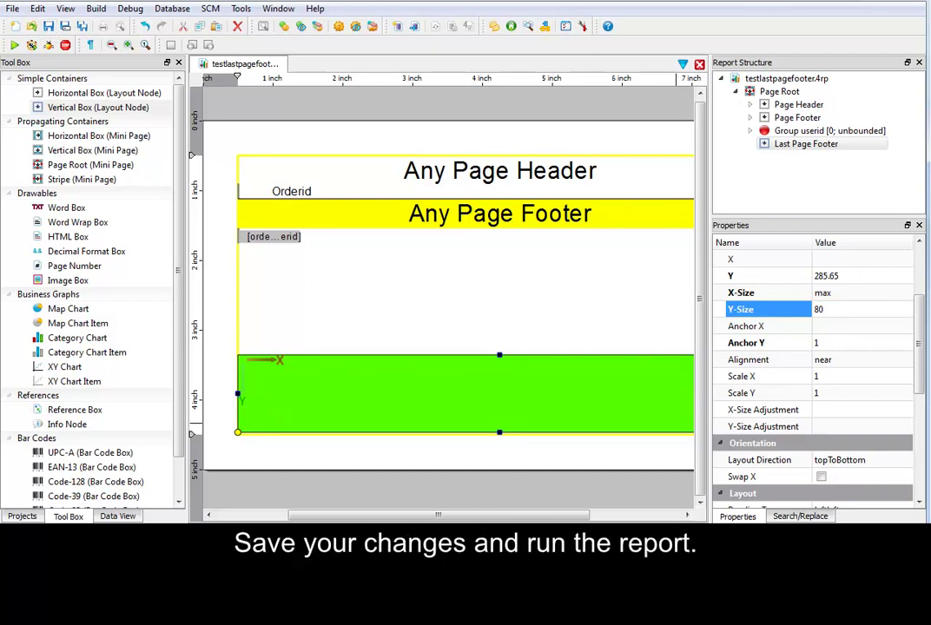
{"action": "key", "text": "F5"}
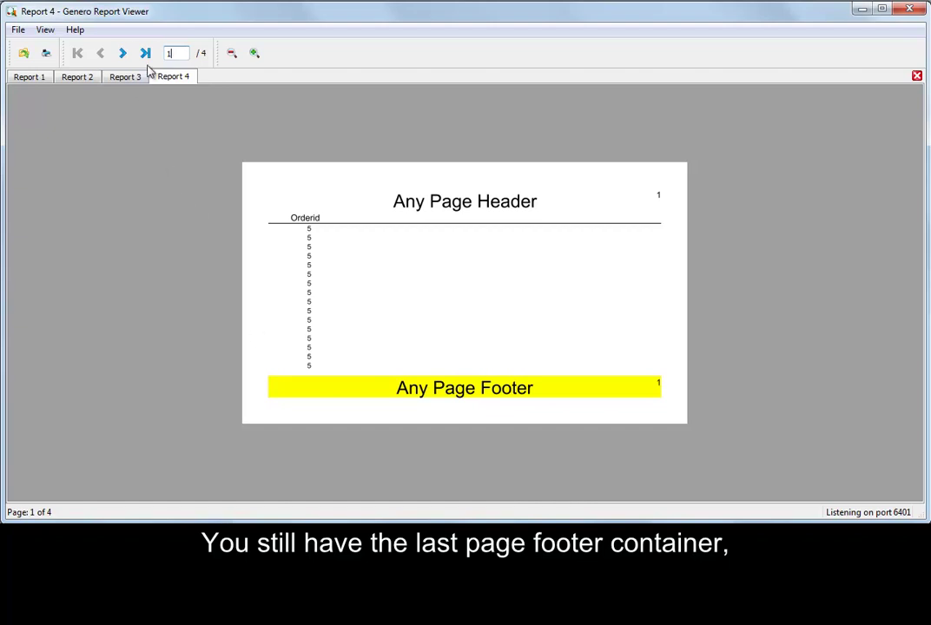
Jump to page 4 of 4 of Report 4, where the taller green footer covers the last order rows.
{"action": "left_click", "coordinate": [145, 55]}
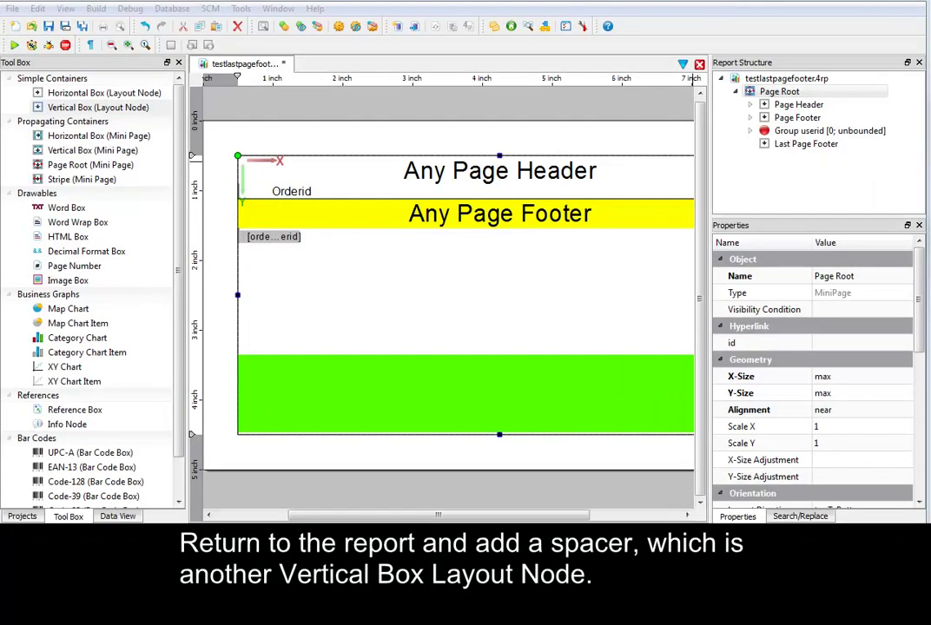
Add a new vertical box layout node under Page Root, positioned just above the Last Page Footer.
{"action": "left_click", "coordinate": [786, 93]}
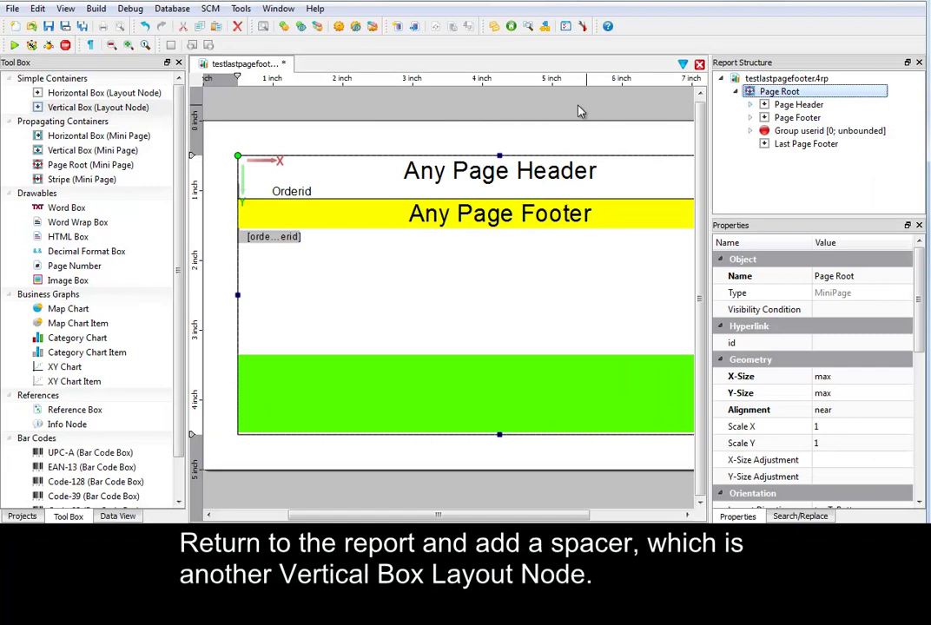
{"action": "double_click", "coordinate": [57, 108]}
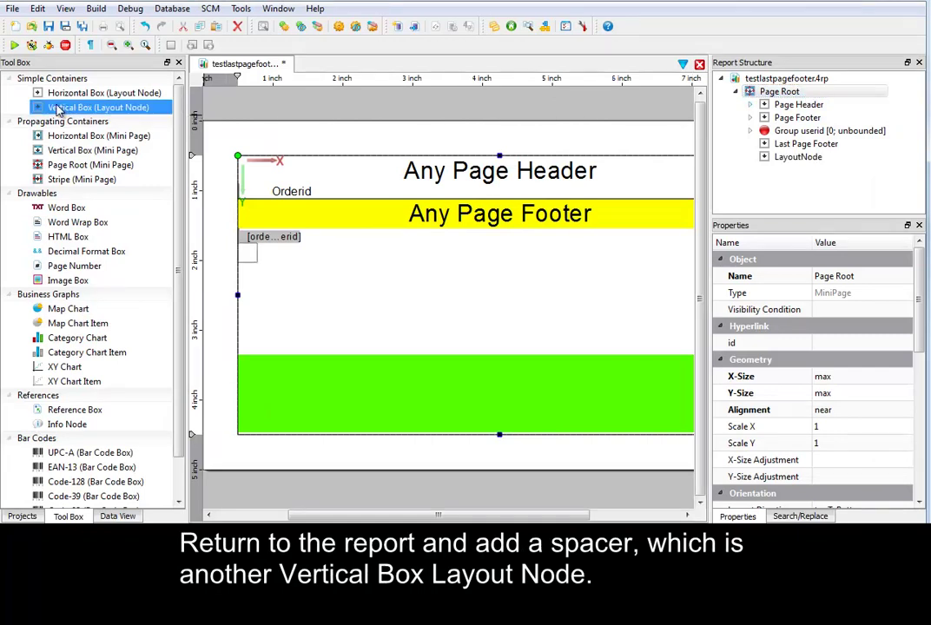
{"action": "left_click", "coordinate": [769, 157]}
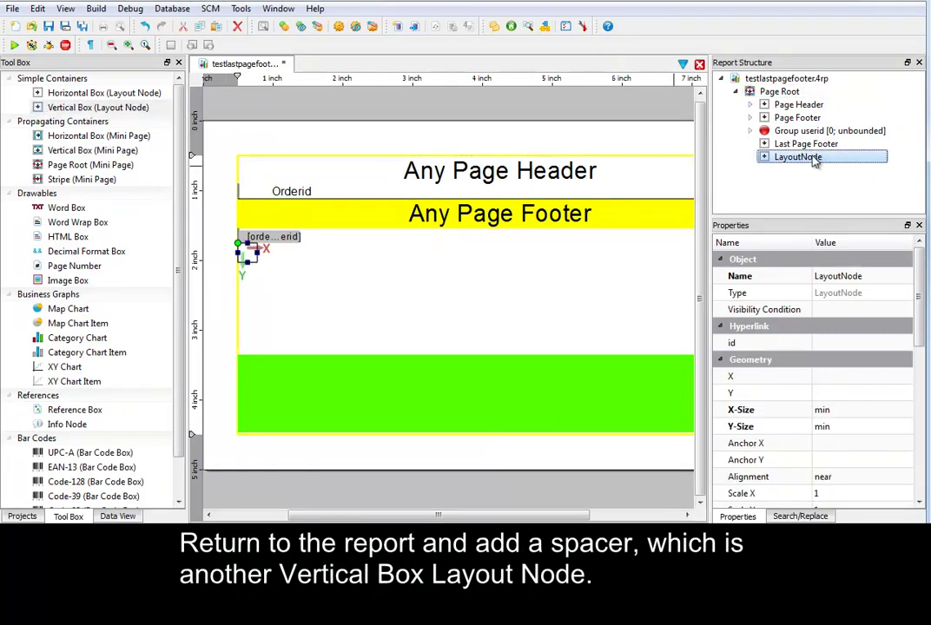
{"action": "left_click_drag", "start_coordinate": [813, 159], "coordinate": [809, 137]}
Rename the new layout node to 'Last Page Footer Spacer'.
{"action": "right_click", "coordinate": [804, 144]}
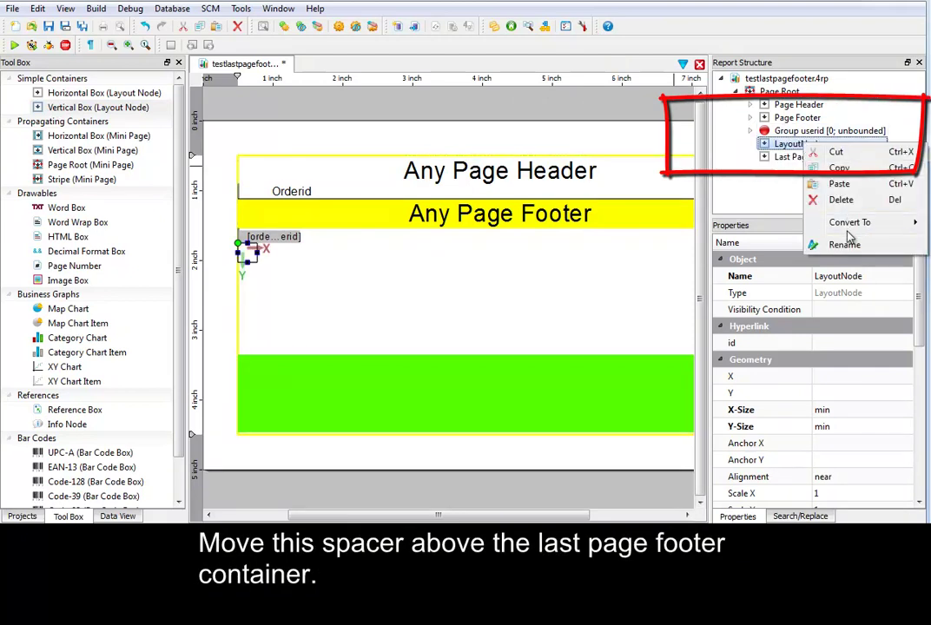
{"action": "left_click", "coordinate": [847, 244]}
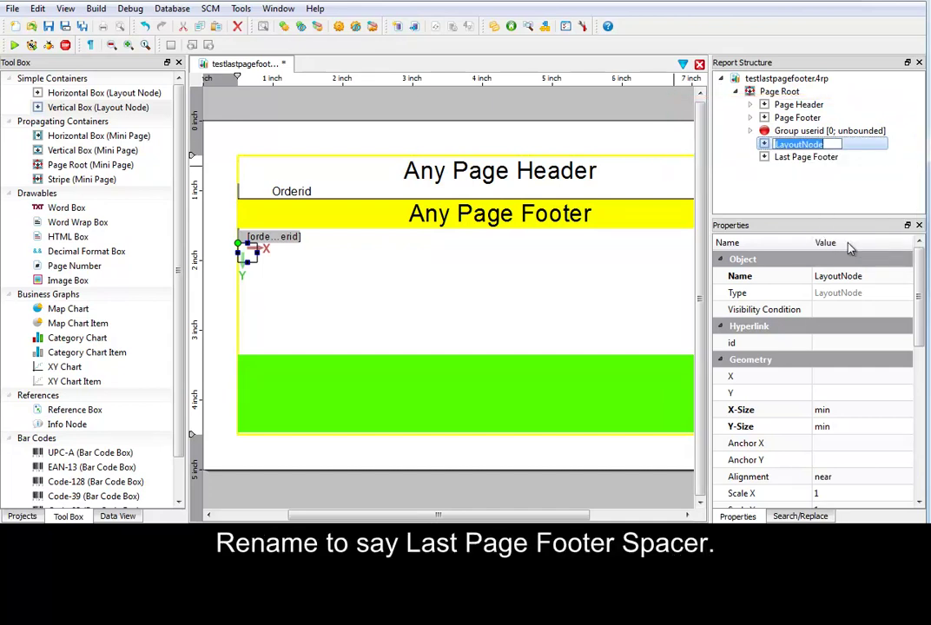
{"action": "type", "text": "Last Page"}
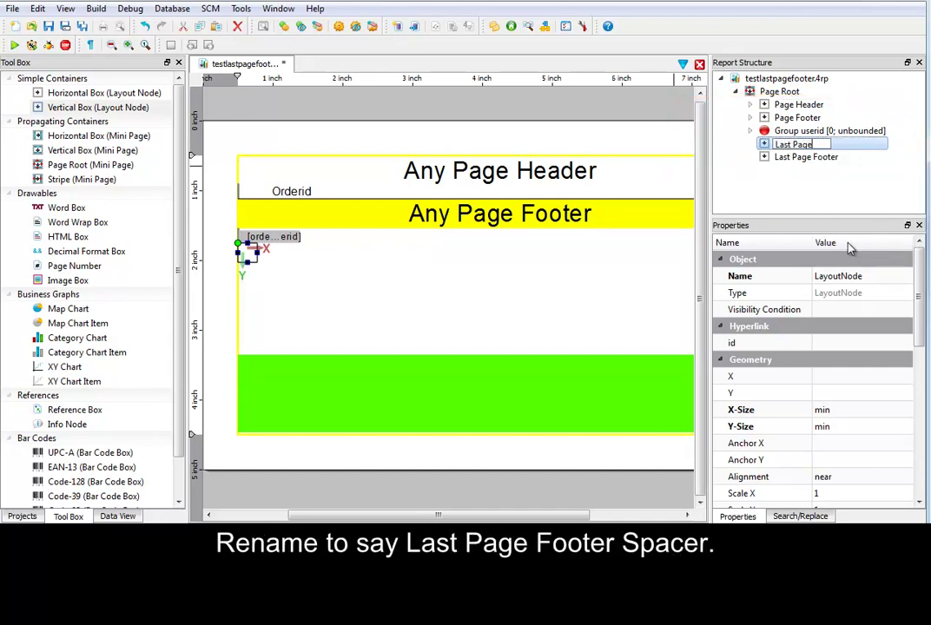
{"action": "type", "text": " Footer Sp"}
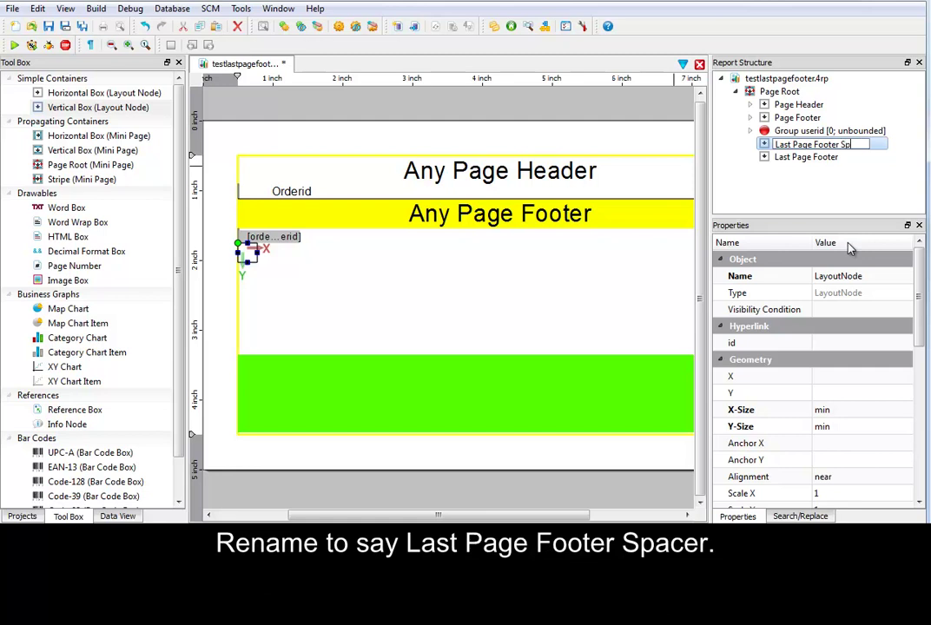
{"action": "type", "text": "acer"}
{"action": "key", "text": "Return"}
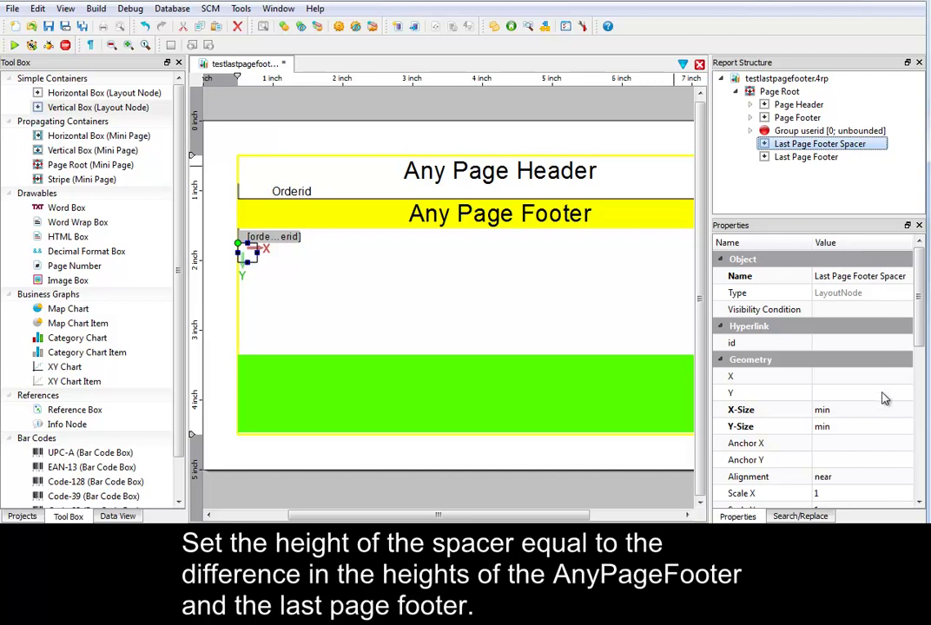
Set the spacer's Y-Size to 50 and X-Size to max.
{"action": "left_click", "coordinate": [839, 428]}
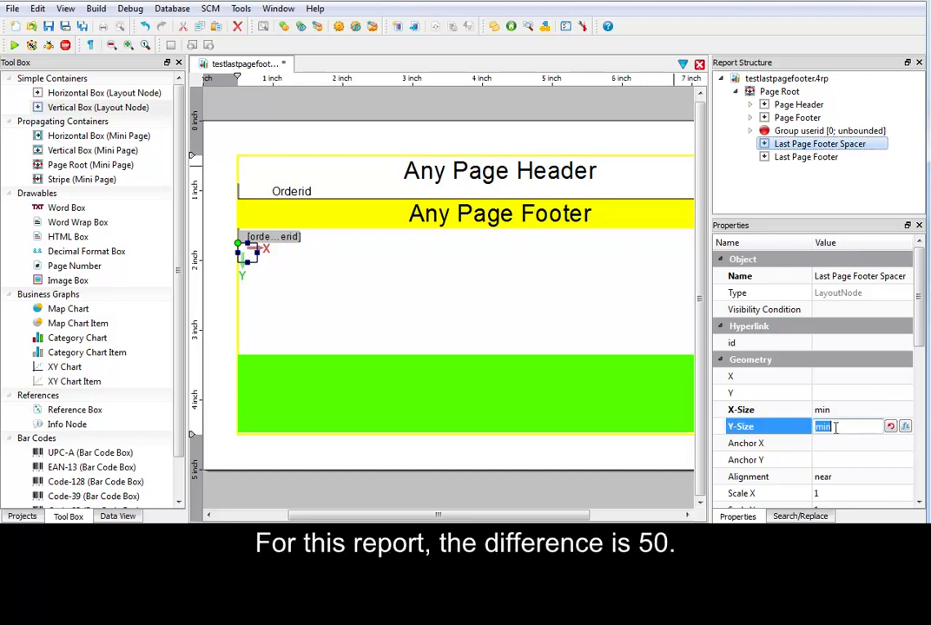
{"action": "type", "text": "50"}
{"action": "key", "text": "Return"}
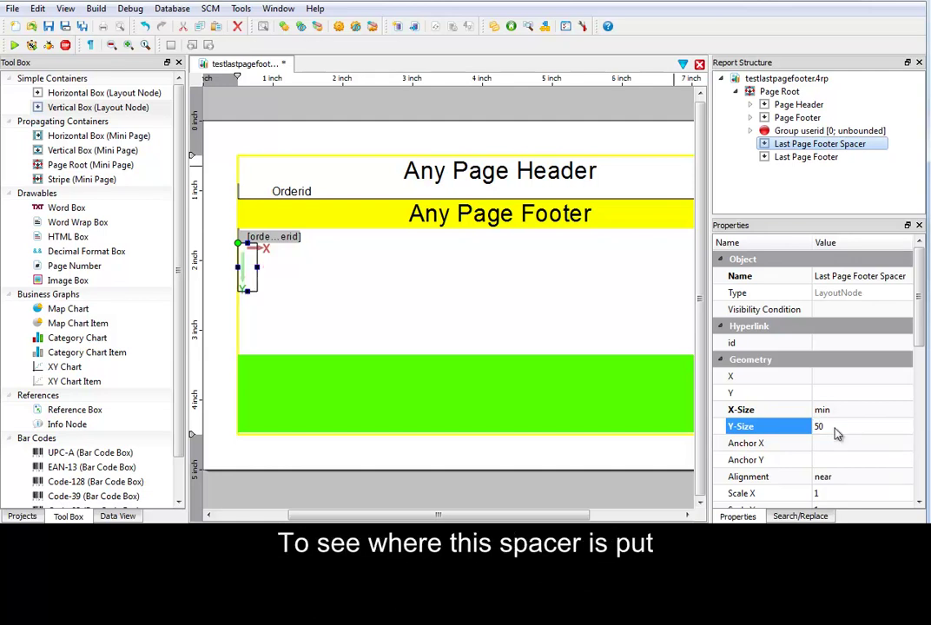
{"action": "left_click", "coordinate": [830, 410]}
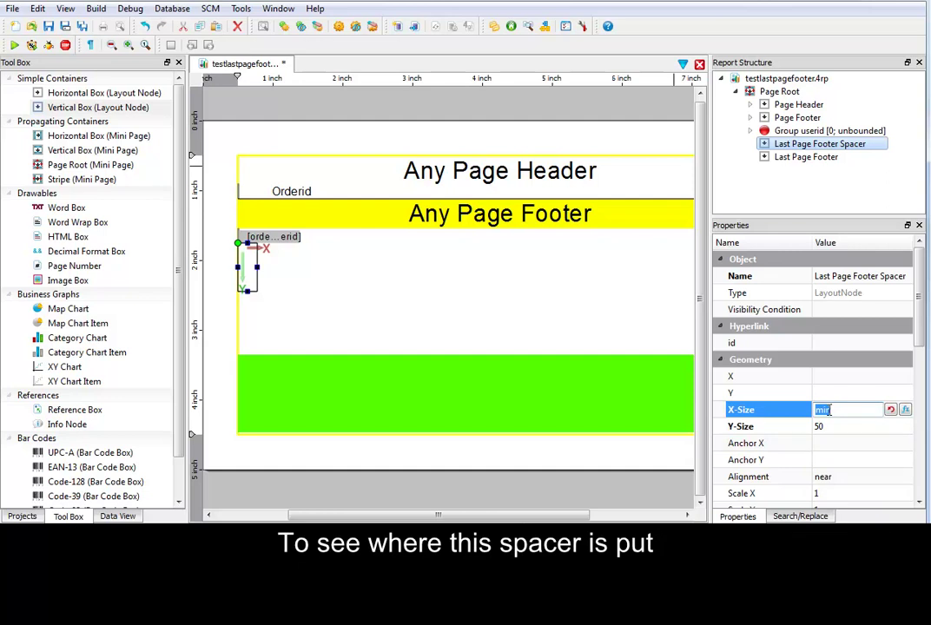
{"action": "type", "text": "max"}
{"action": "key", "text": "Return"}
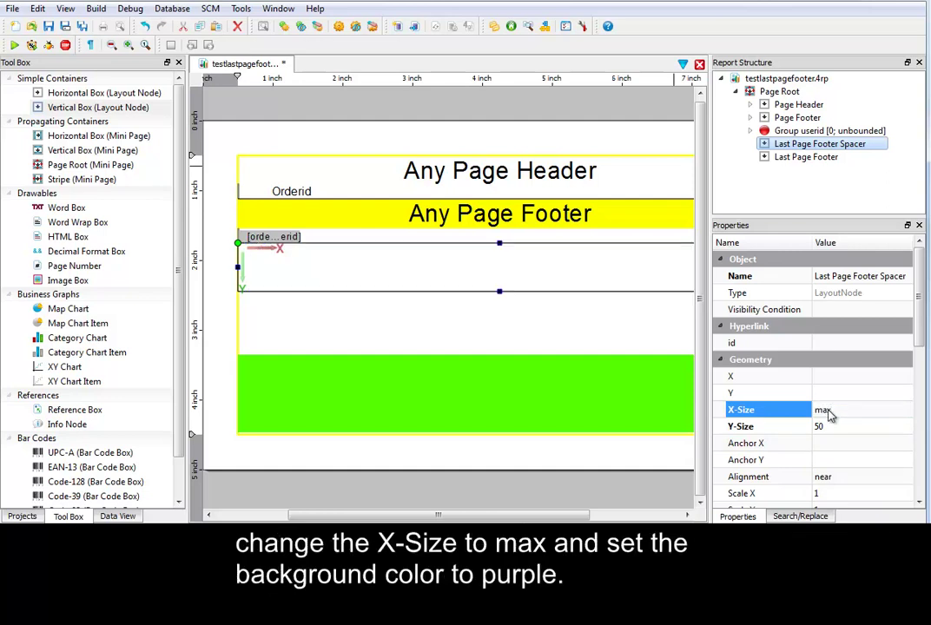
Give the spacer a purple background, save the design, and run the preview.
{"action": "scroll", "coordinate": [829, 415], "scroll_direction": "down", "scroll_amount": 2}
{"action": "scroll", "coordinate": [830, 415], "scroll_direction": "down", "scroll_amount": 1}
{"action": "scroll", "coordinate": [830, 415], "scroll_direction": "down", "scroll_amount": 2}
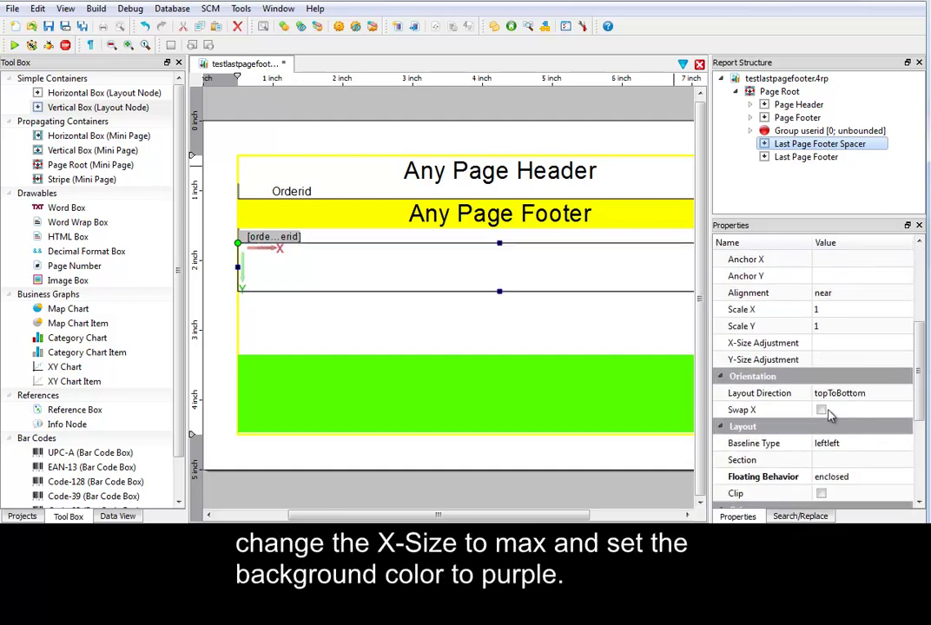
{"action": "scroll", "coordinate": [830, 416], "scroll_direction": "down", "scroll_amount": 2}
{"action": "left_click", "coordinate": [841, 461]}
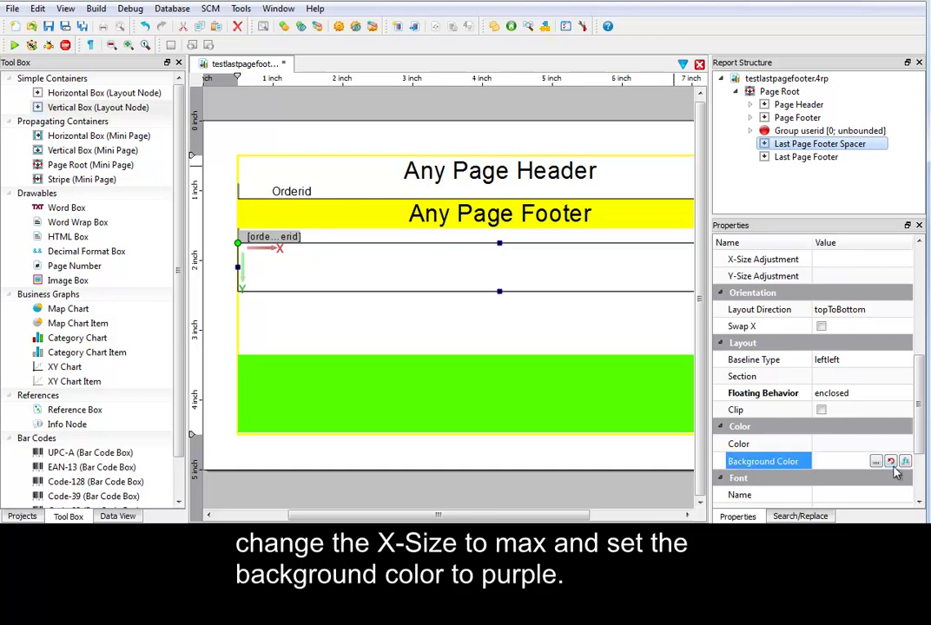
{"action": "left_click", "coordinate": [876, 462]}
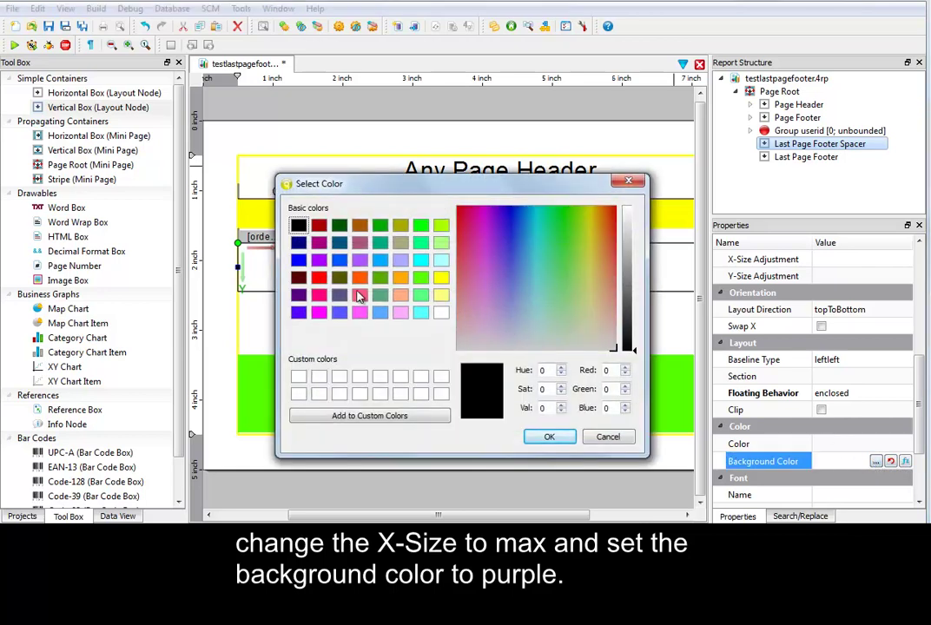
{"action": "left_click", "coordinate": [360, 313]}
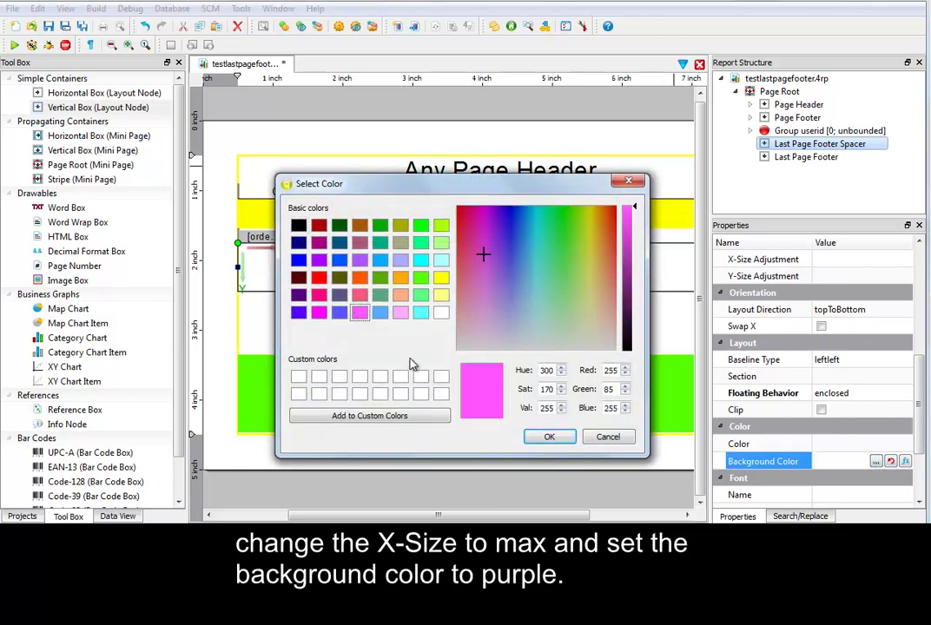
{"action": "left_click", "coordinate": [545, 437]}
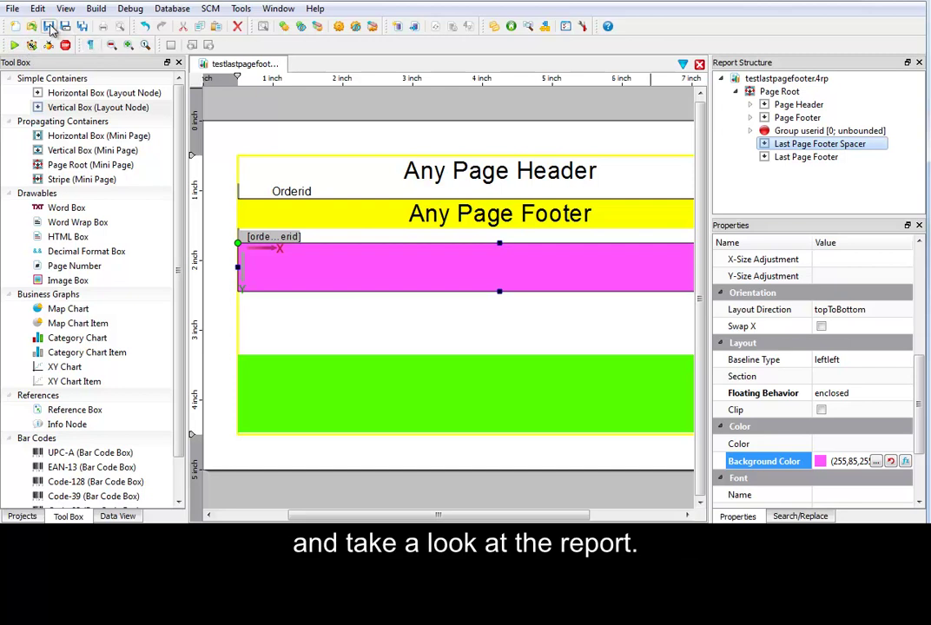
{"action": "left_click", "coordinate": [50, 26]}
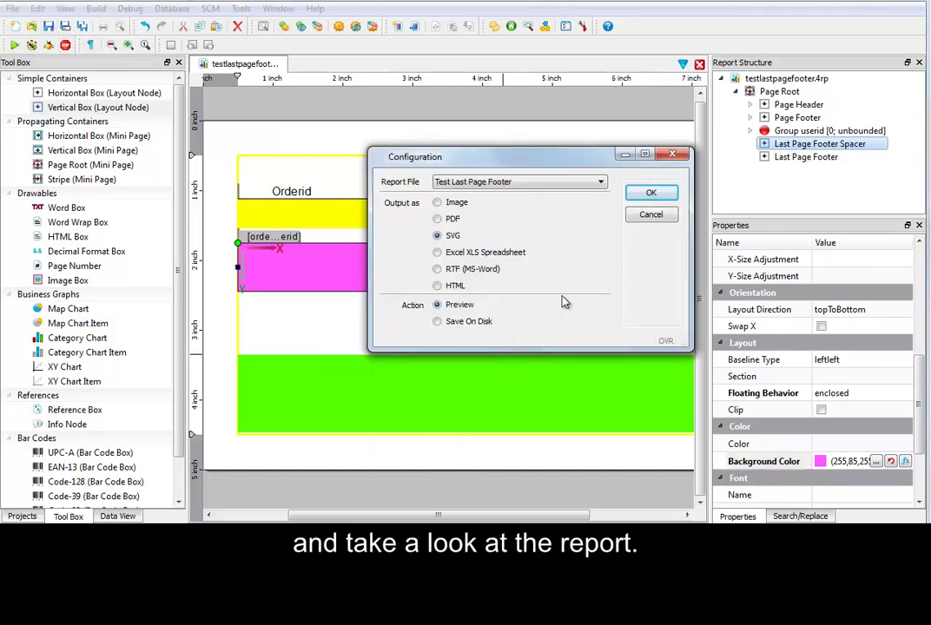
{"action": "left_click", "coordinate": [658, 196]}
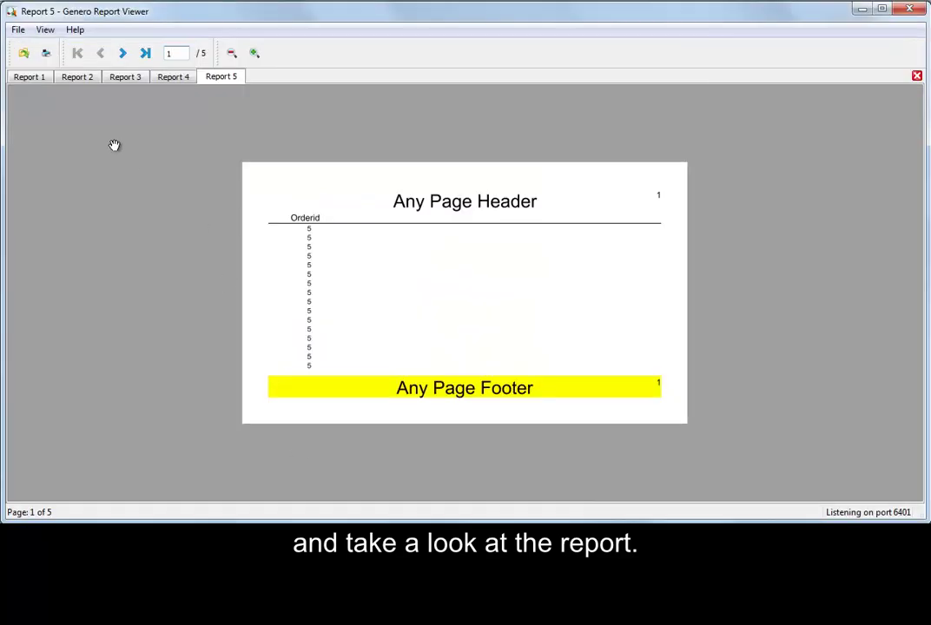
Page forward through Report 5 to page 5 of 5, showing the purple spacer and green footer alone.
{"action": "left_click", "coordinate": [125, 55]}
{"action": "left_click", "coordinate": [124, 53]}
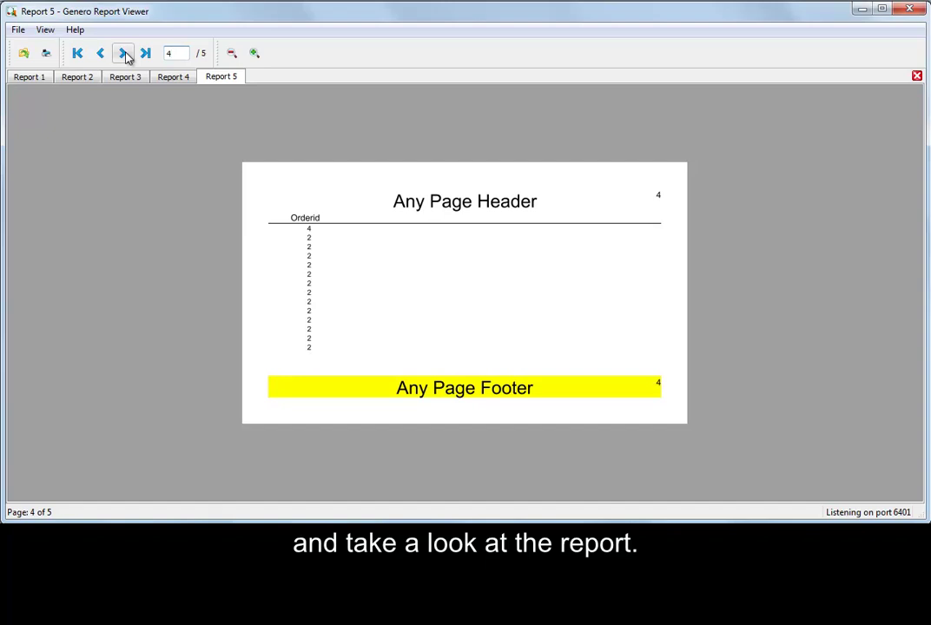
{"action": "left_click", "coordinate": [124, 54]}
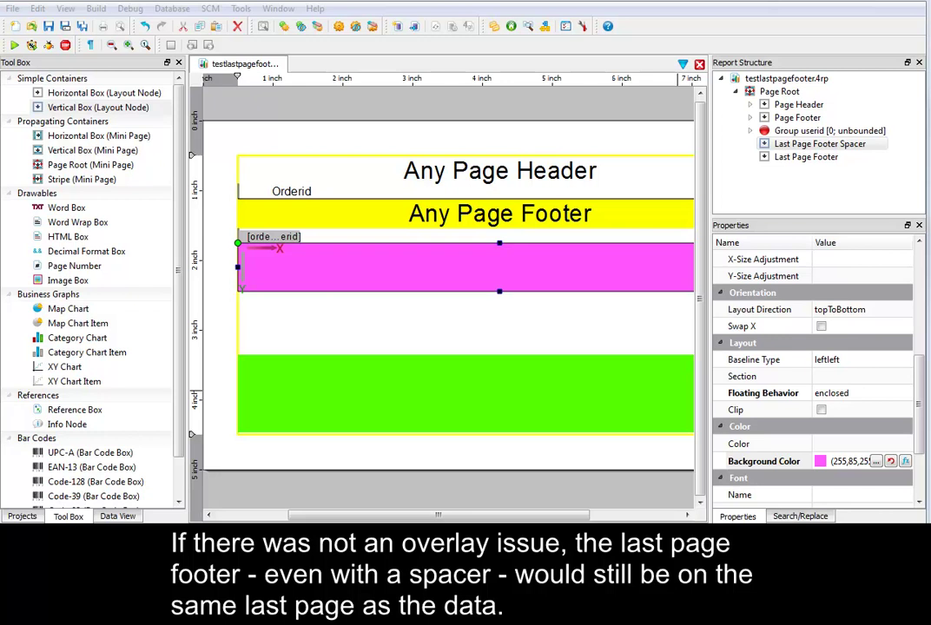
Set the orderid data field's font size to 12.
{"action": "left_click", "coordinate": [270, 236]}
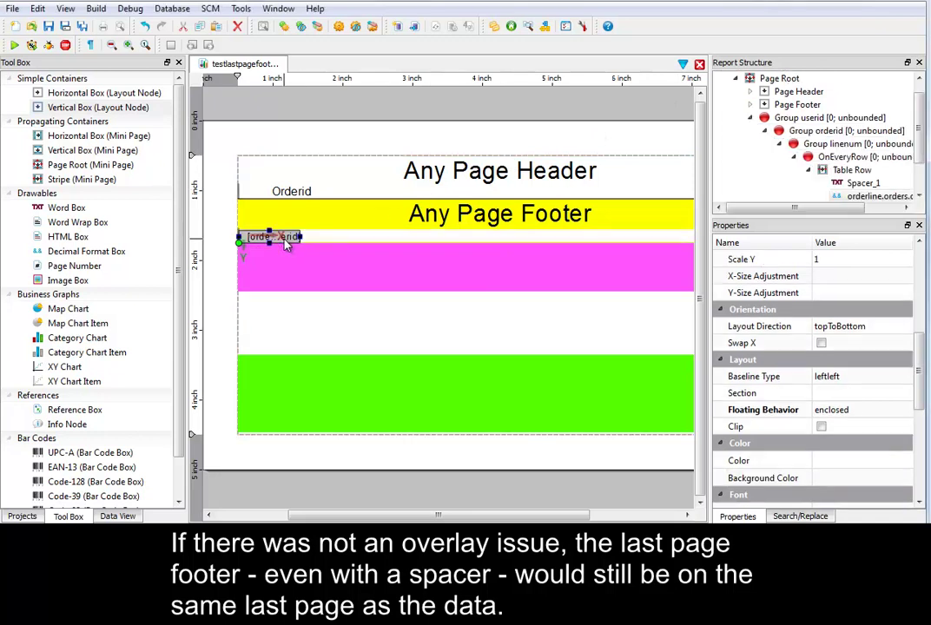
{"action": "scroll", "coordinate": [858, 301], "scroll_direction": "down", "scroll_amount": 2}
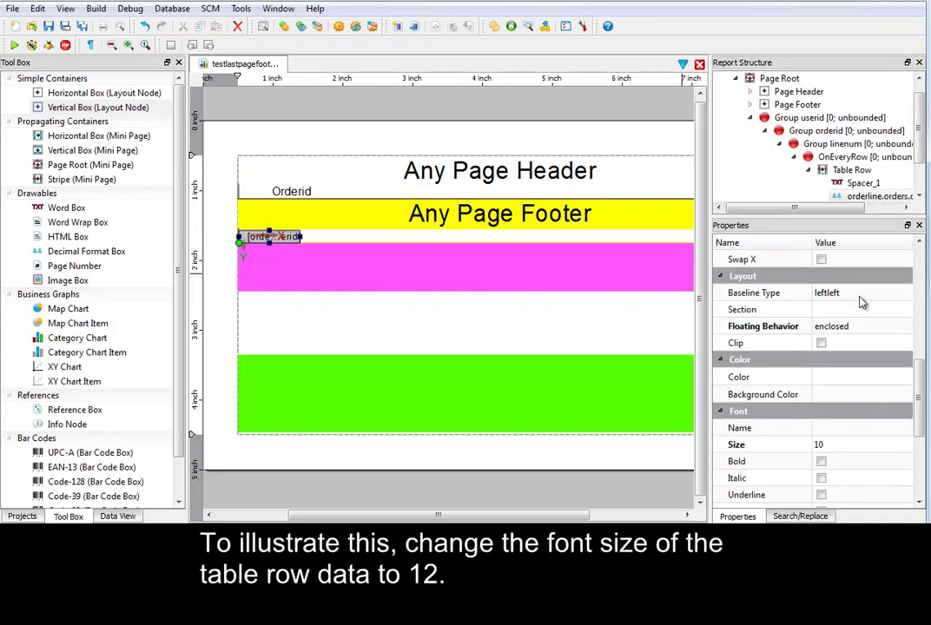
{"action": "left_click", "coordinate": [819, 445]}
{"action": "type", "text": "12"}
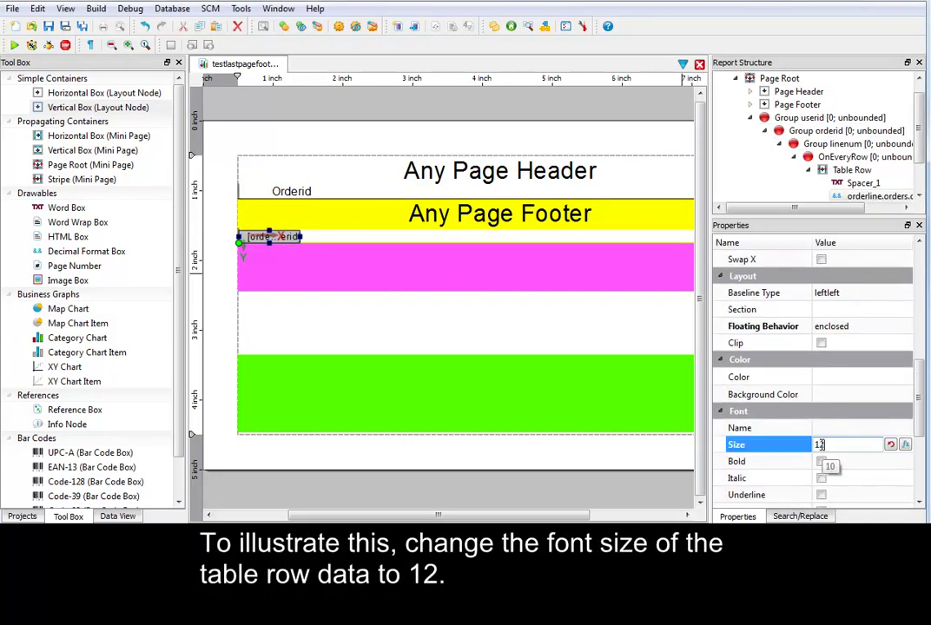
{"action": "left_click", "coordinate": [851, 466]}
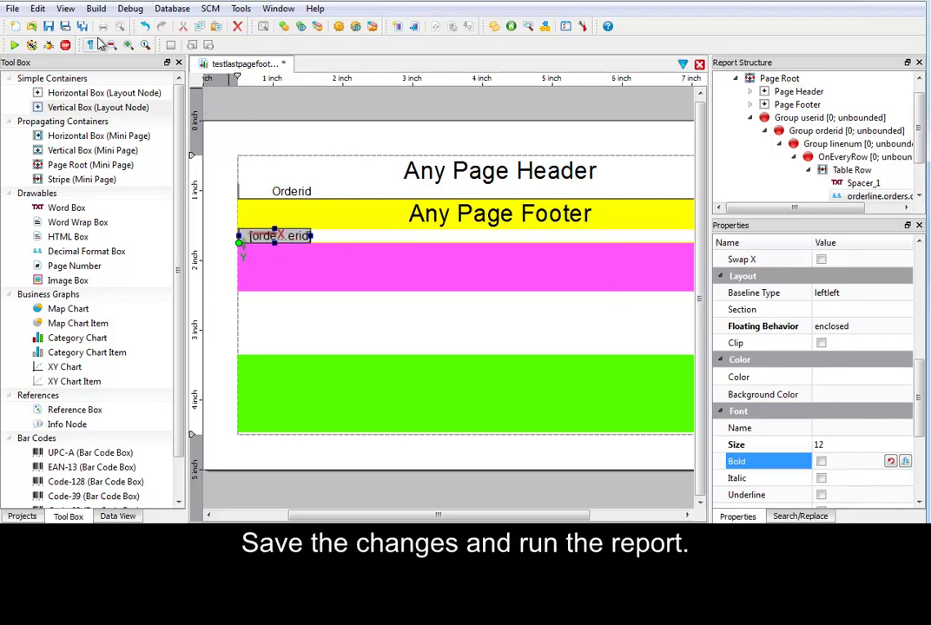
Save the report and run its preview again.
{"action": "left_click", "coordinate": [49, 27]}
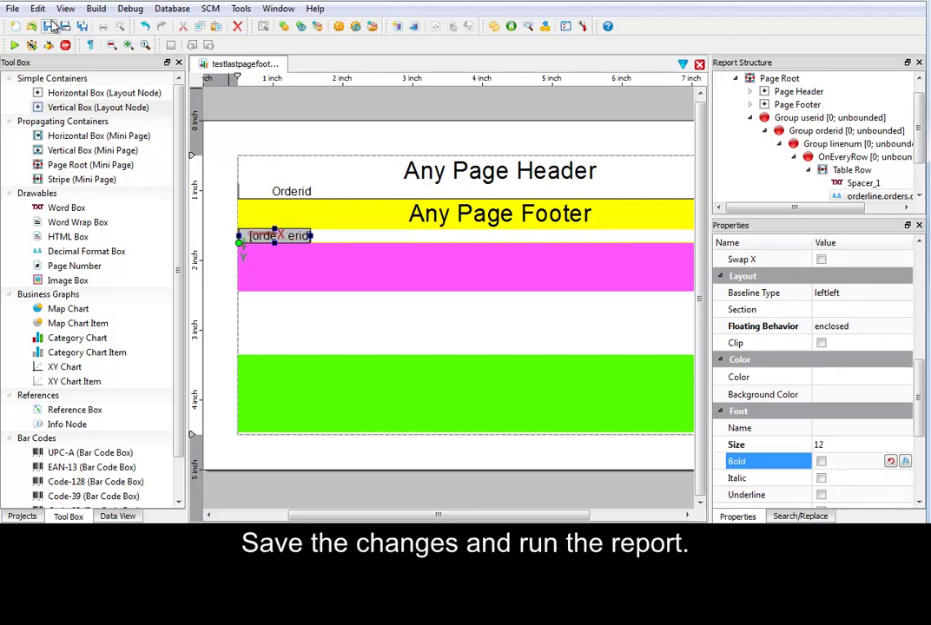
{"action": "left_click", "coordinate": [14, 46]}
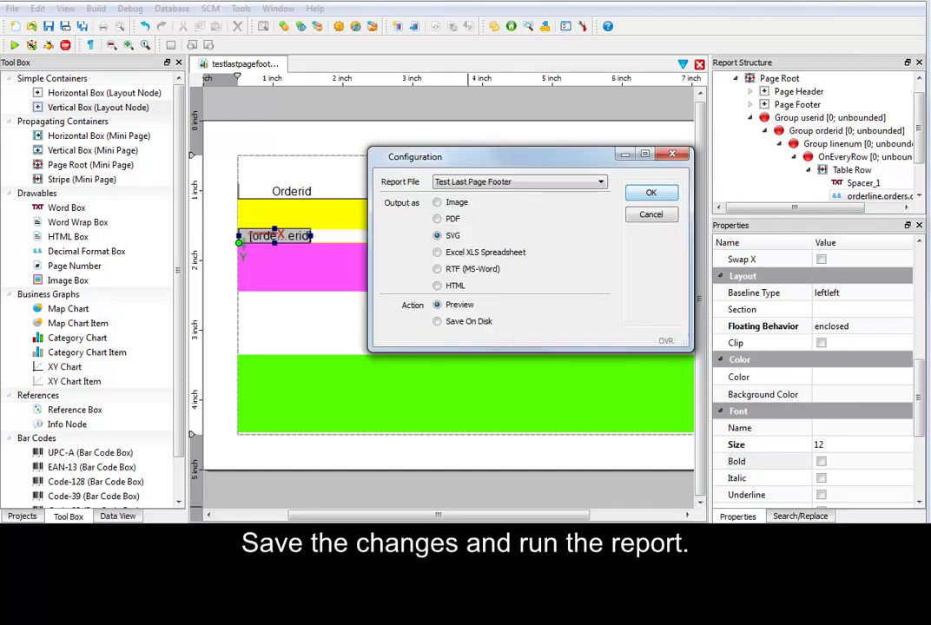
{"action": "left_click", "coordinate": [652, 195]}
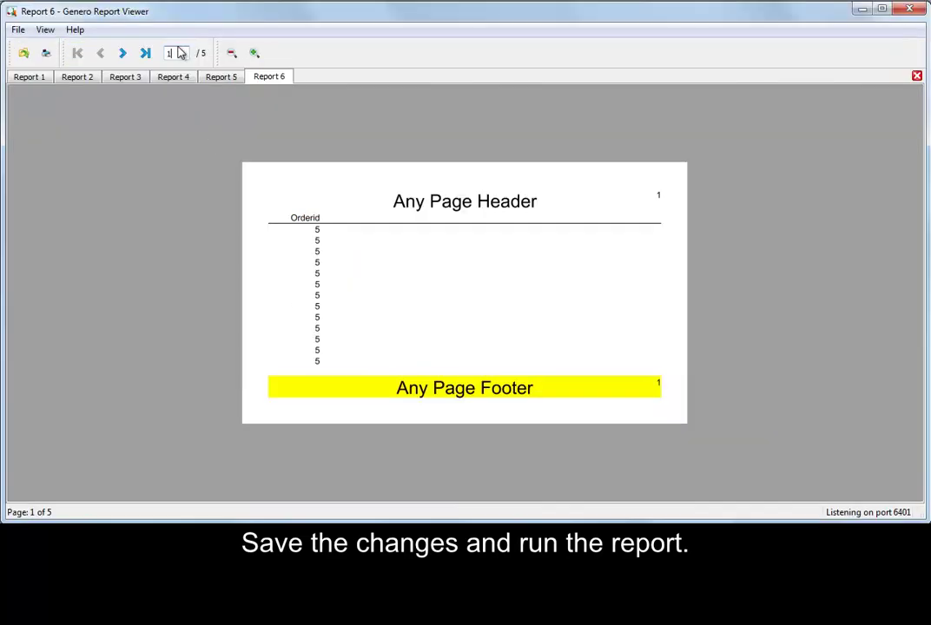
Jump to page 5 of 5 to see the purple spacer and green footer below the data.
{"action": "left_click", "coordinate": [146, 53]}
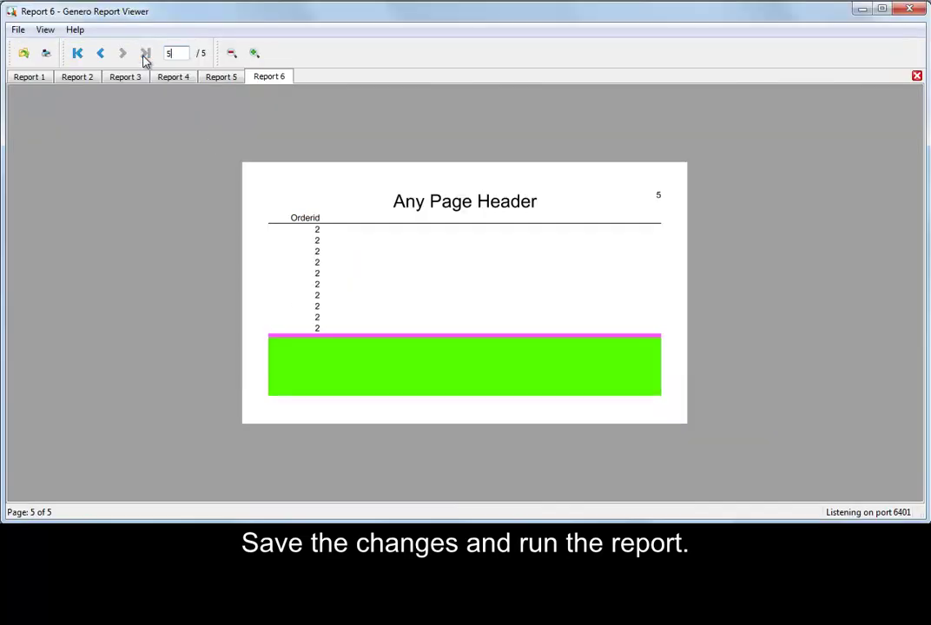